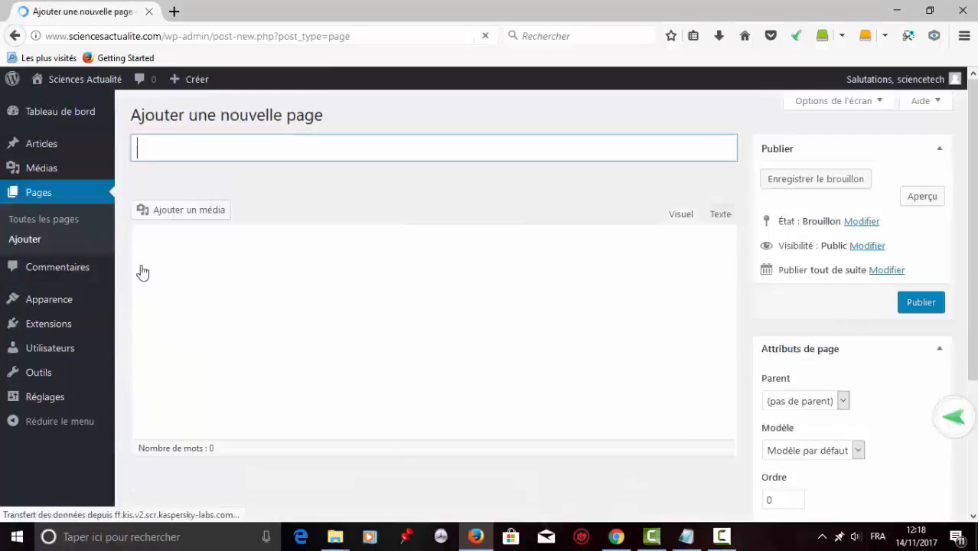
# Title the new page Accueil, assign it the Page d'accueil template and publish it
pyautogui.write('A')
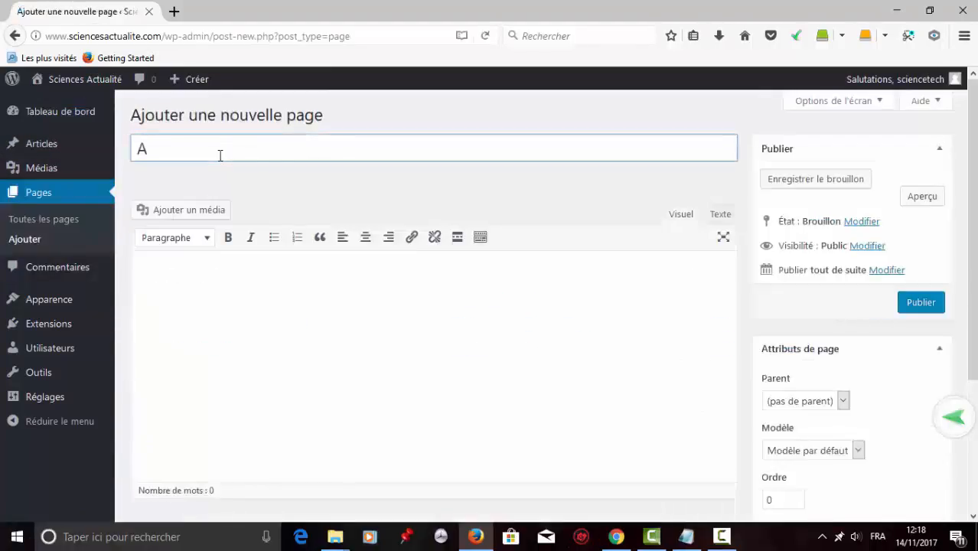
pyautogui.write('ccueil')
pyautogui.click(859, 451)
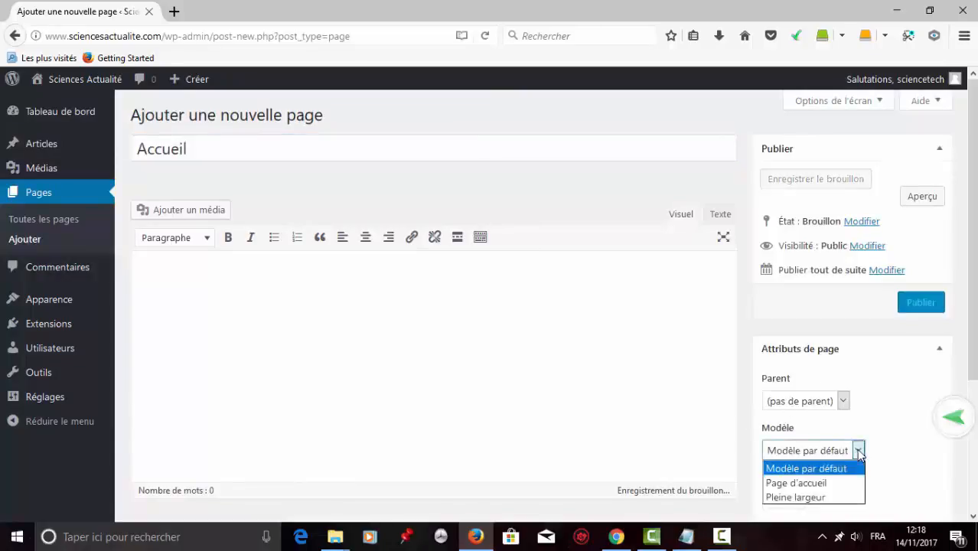
pyautogui.click(833, 485)
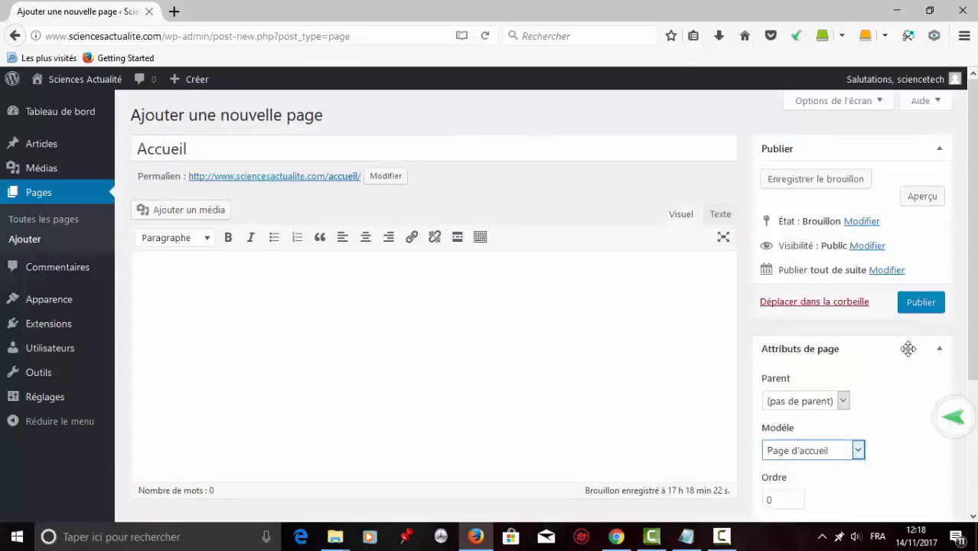
pyautogui.click(921, 303)
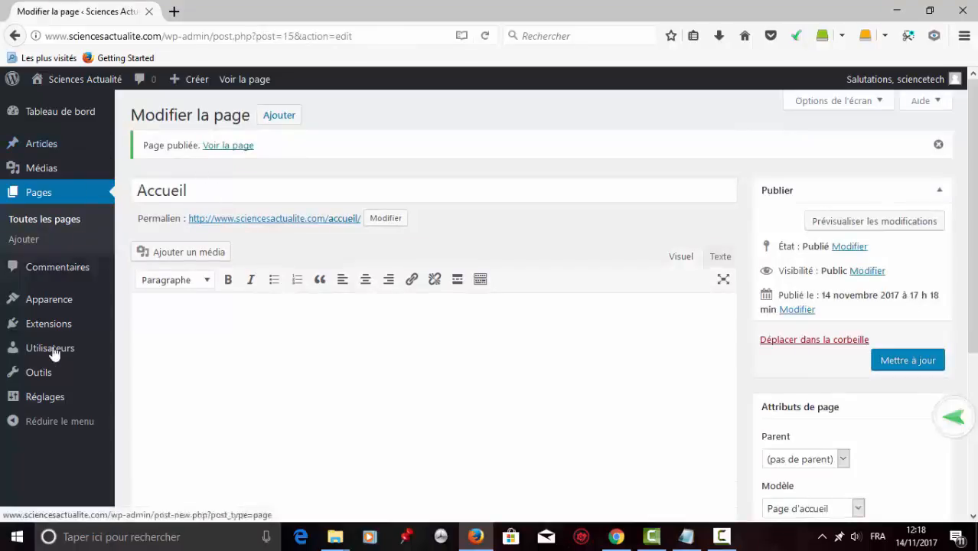
# Make the site's front page a static page using Accueil in the reading settings and save the changes
pyautogui.moveTo(46, 403)
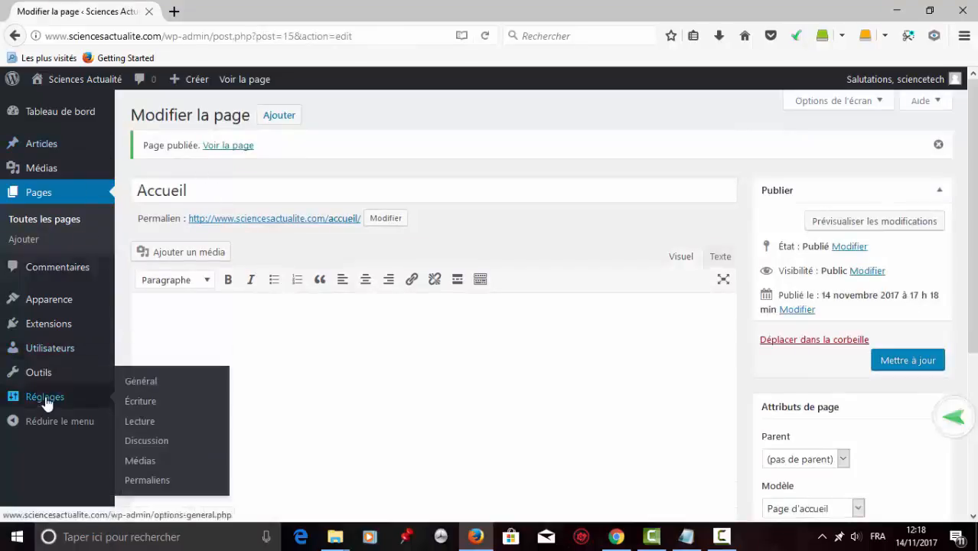
pyautogui.click(139, 423)
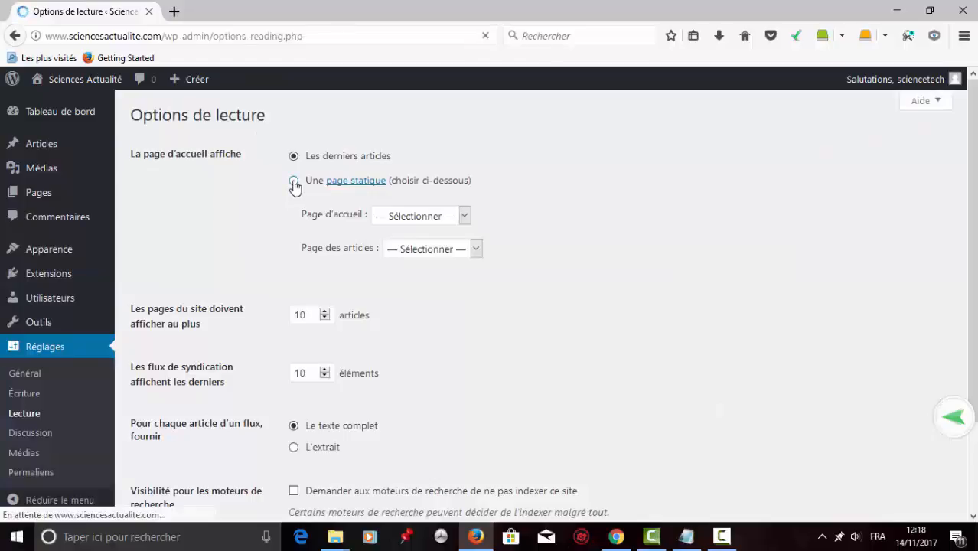
pyautogui.click(465, 217)
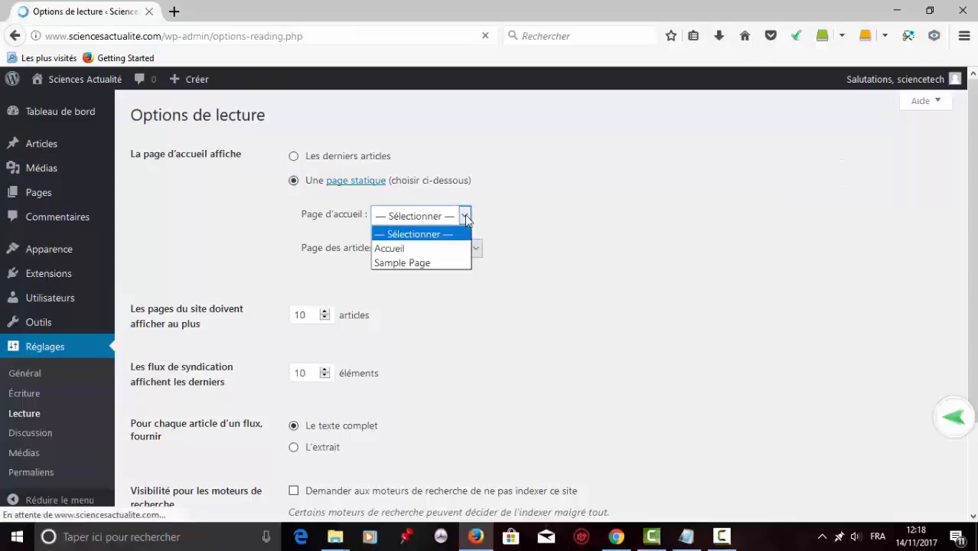
pyautogui.click(442, 249)
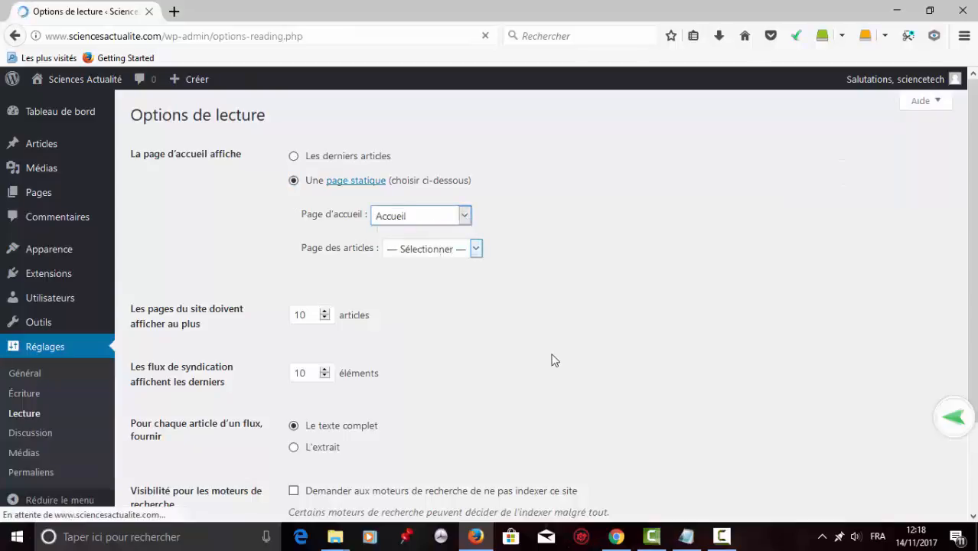
pyautogui.click(972, 516)
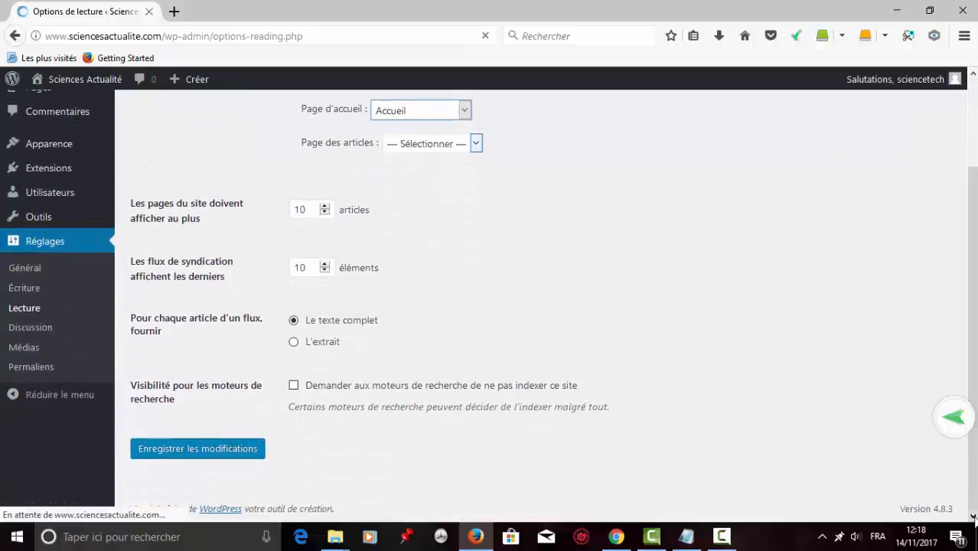
pyautogui.click(227, 449)
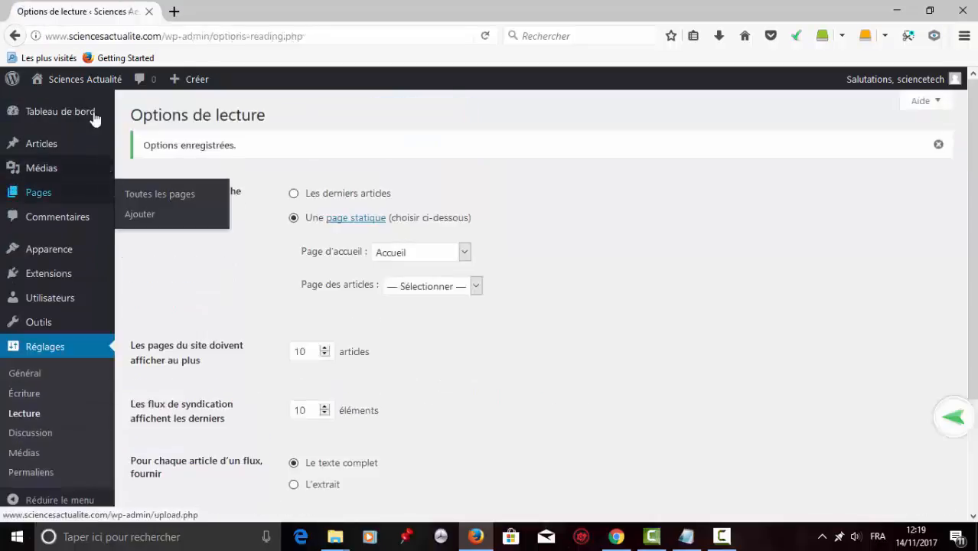
# Visit the live site and open its Accueil page to check the new front page
pyautogui.moveTo(93, 84)
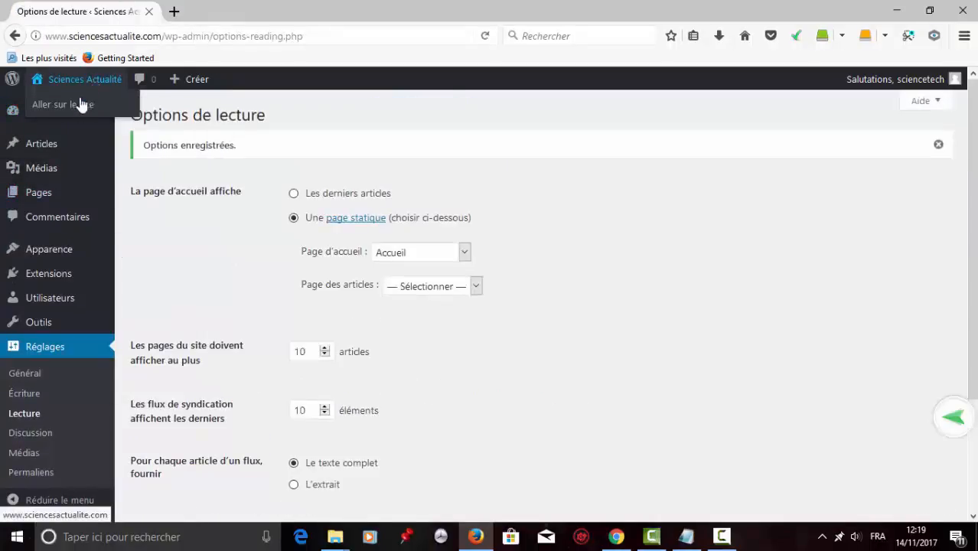
pyautogui.click(77, 105)
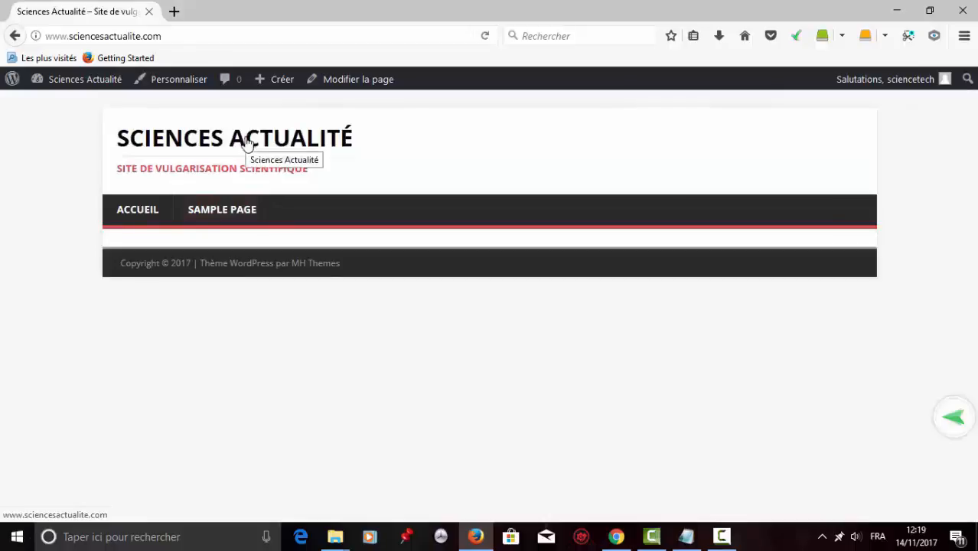
pyautogui.click(144, 213)
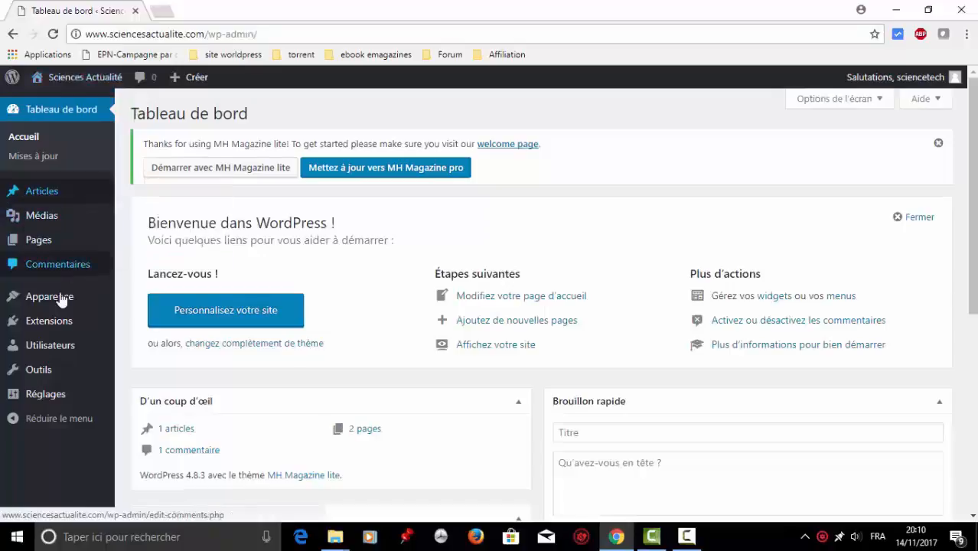
# Open the site identity settings in the theme customizer and upload SciencesActualitelogo.png from the tutorial folder as the logo file
pyautogui.moveTo(62, 305)
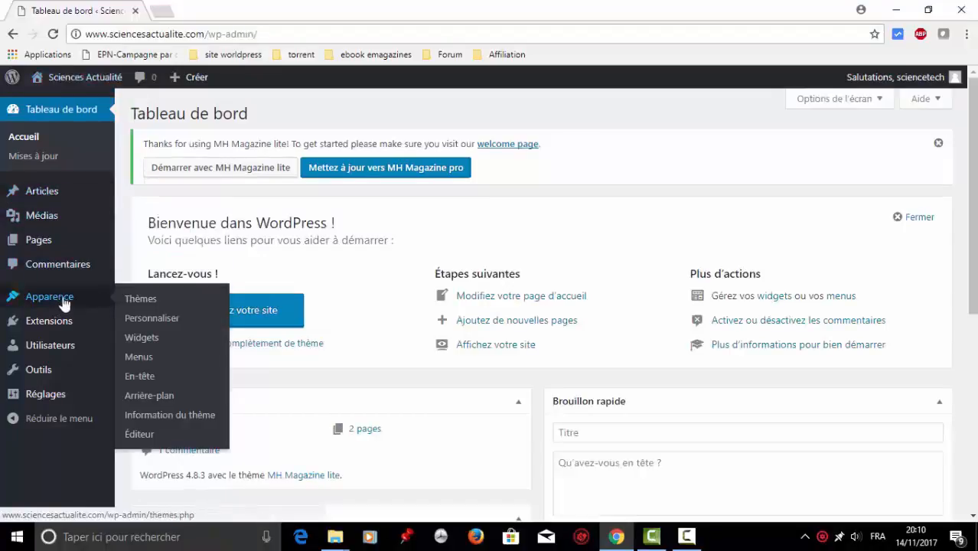
pyautogui.click(141, 319)
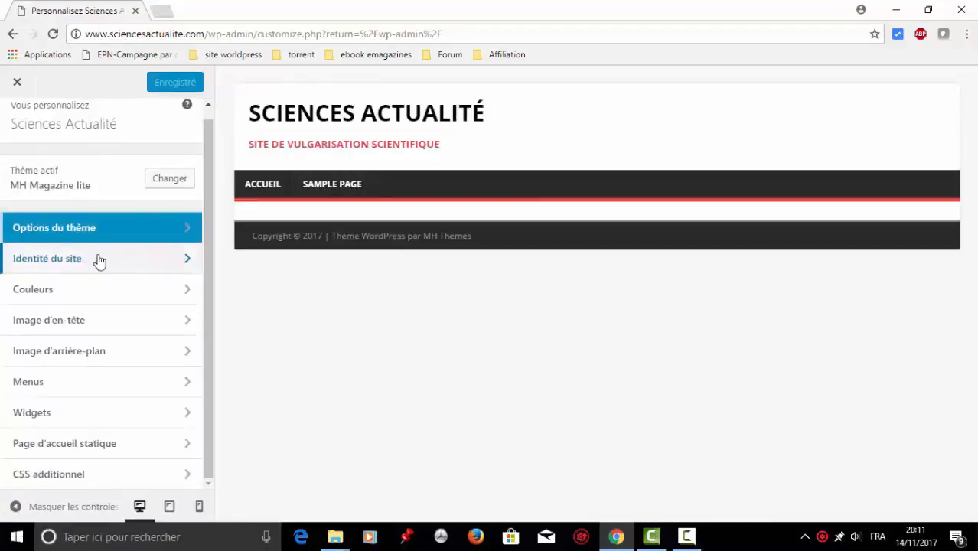
pyautogui.click(188, 260)
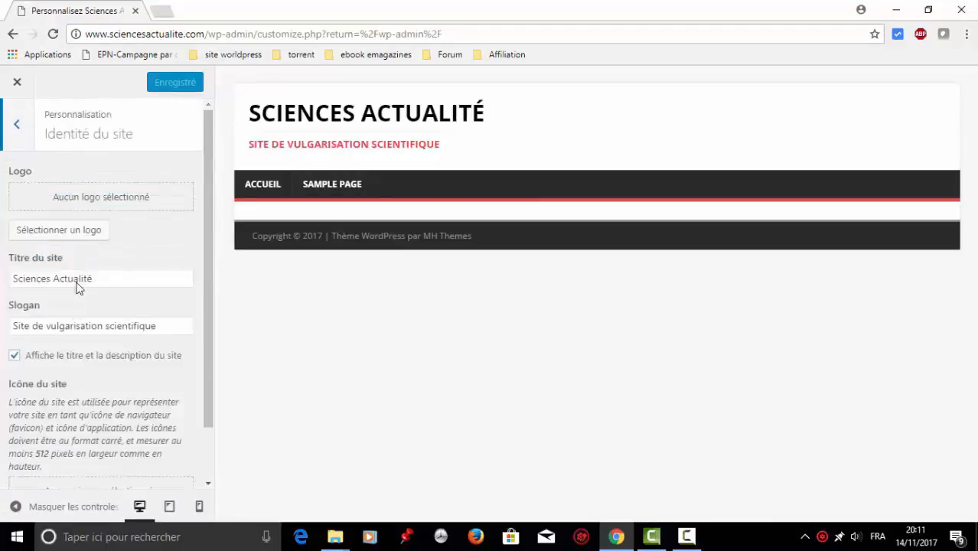
pyautogui.click(82, 232)
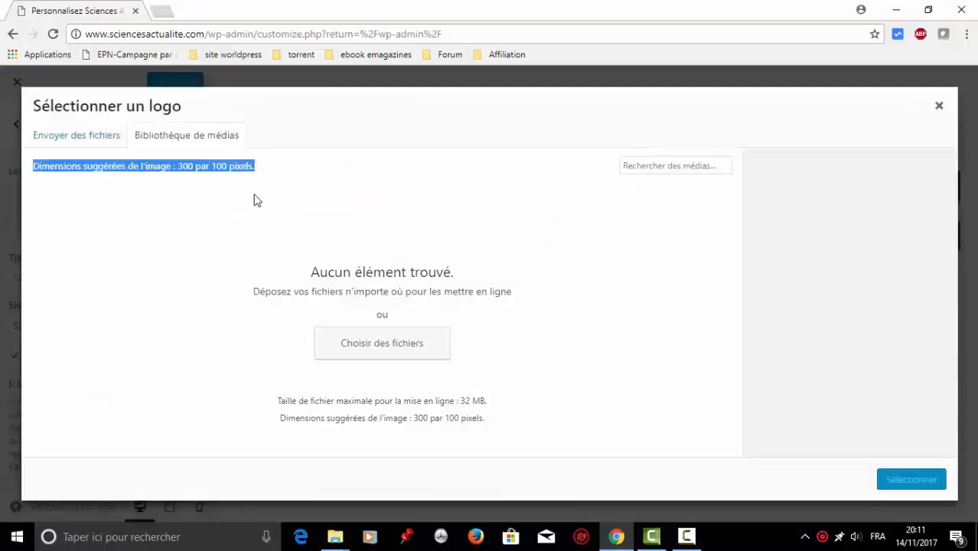
pyautogui.click(389, 346)
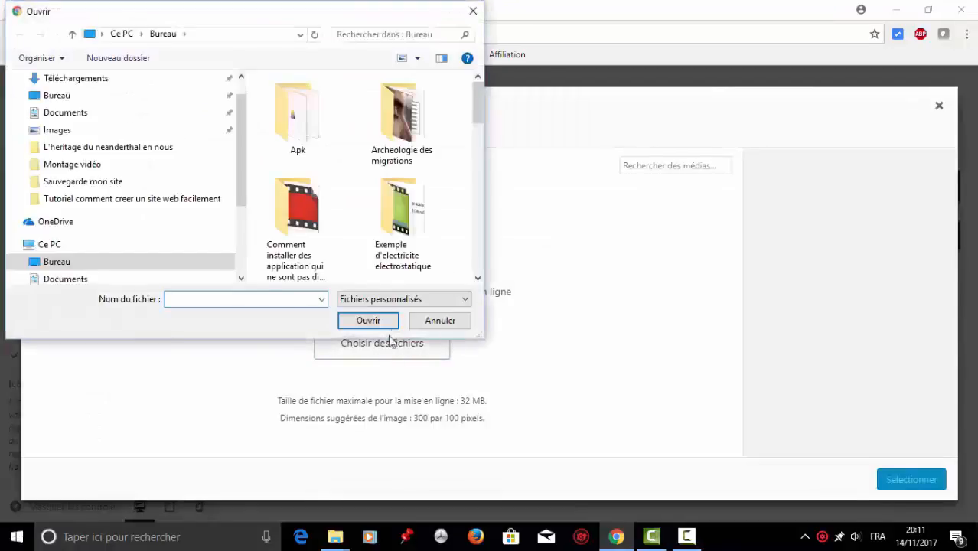
pyautogui.click(341, 191)
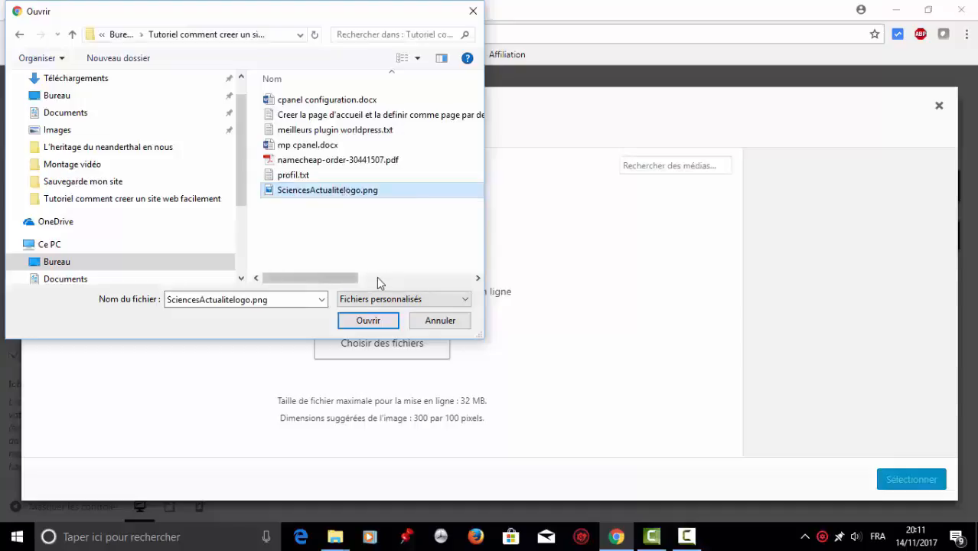
pyautogui.click(371, 319)
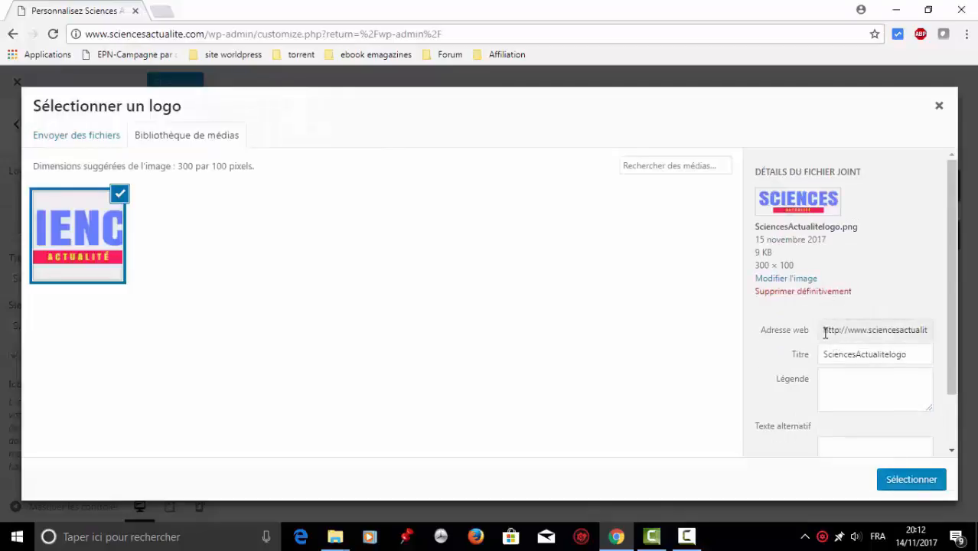
# Give the logo the alternative text "Sciences Actualité logo" and insert it as the site logo without cropping
pyautogui.moveTo(825, 331); pyautogui.dragTo(931, 329)
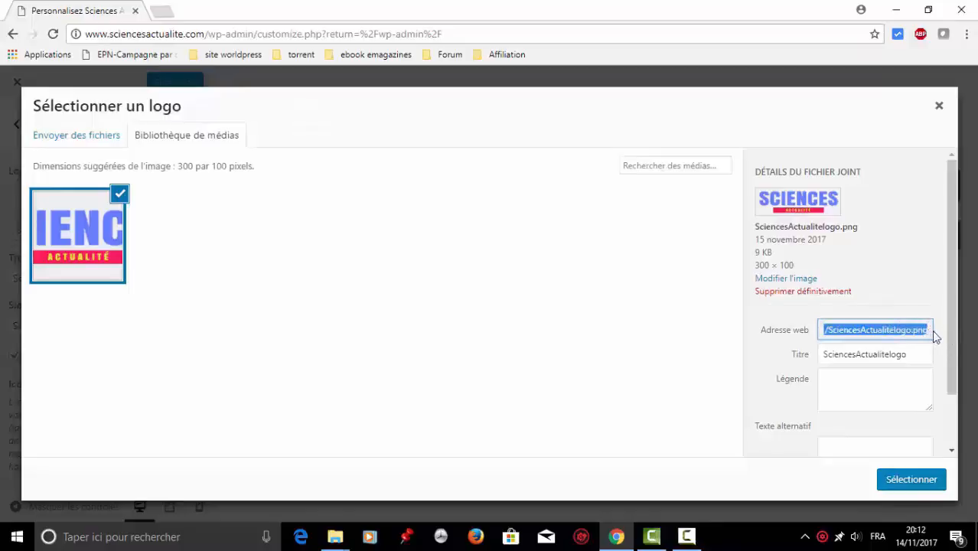
pyautogui.click(953, 455)
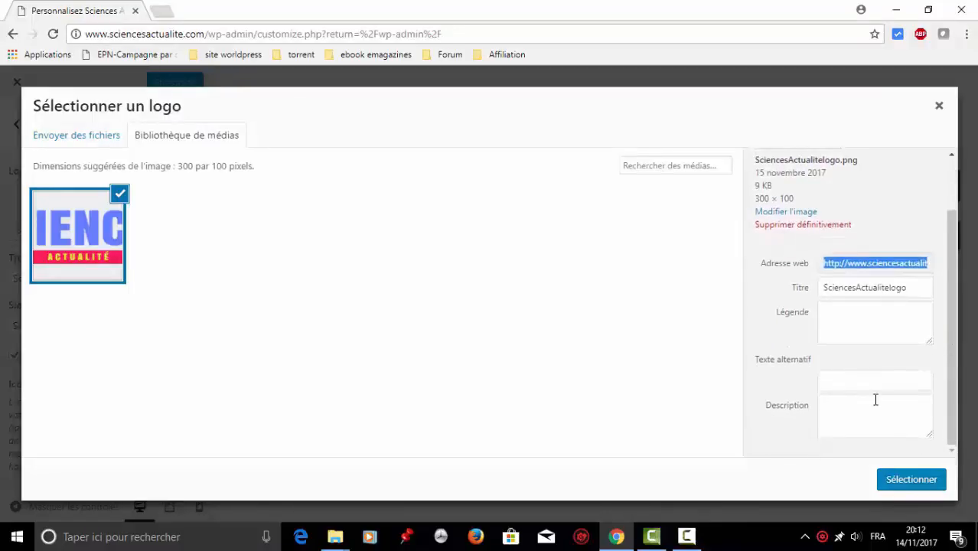
pyautogui.click(856, 380)
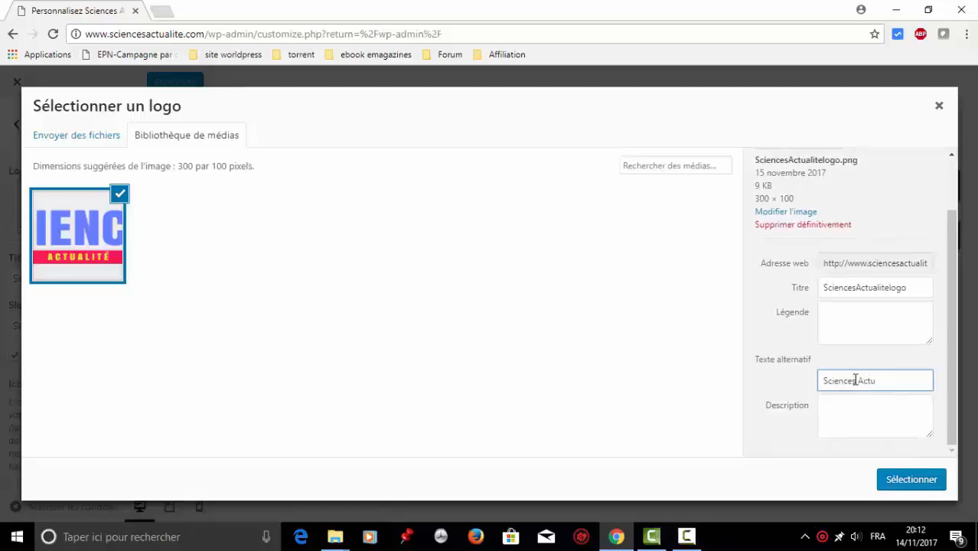
pyautogui.write('Sciences Actualité logo')
pyautogui.click(910, 479)
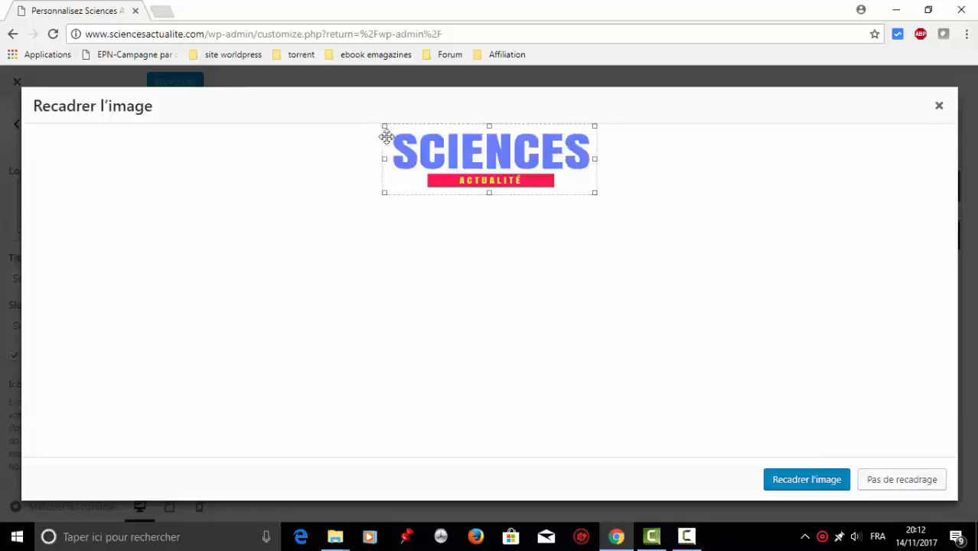
pyautogui.click(902, 480)
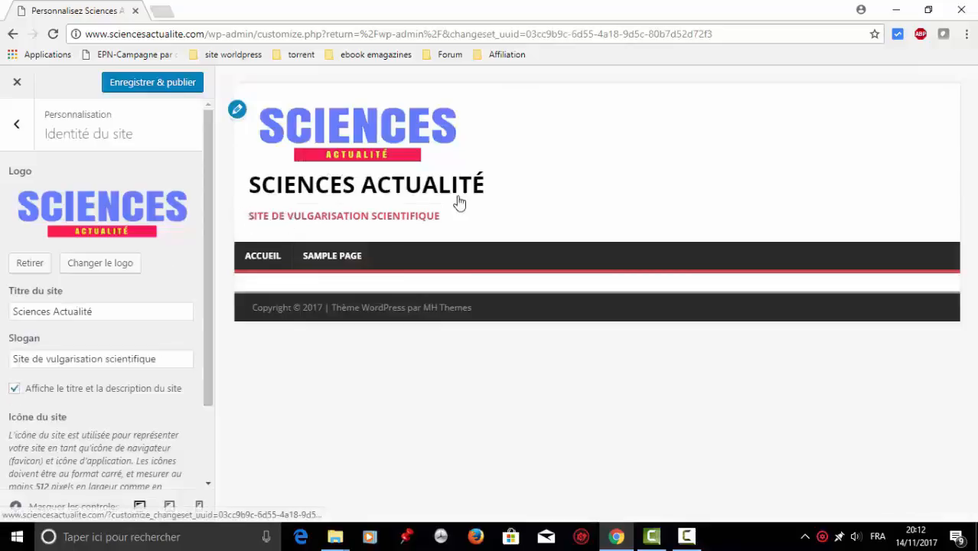
# Hide the site title and description, and publish the identity changes after previewing the tablet and mobile layouts
pyautogui.click(15, 389)
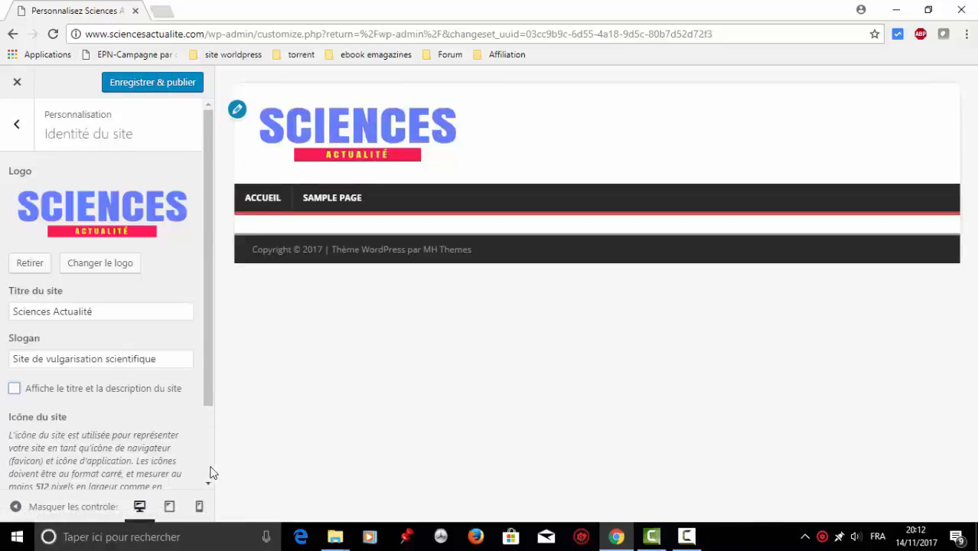
pyautogui.scroll(-2, 208, 470)
pyautogui.click(170, 508)
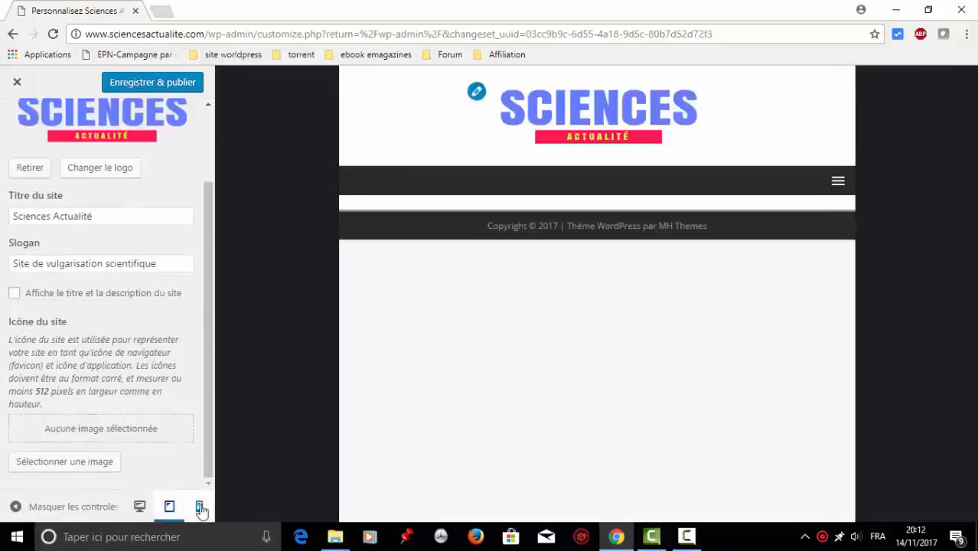
pyautogui.click(199, 508)
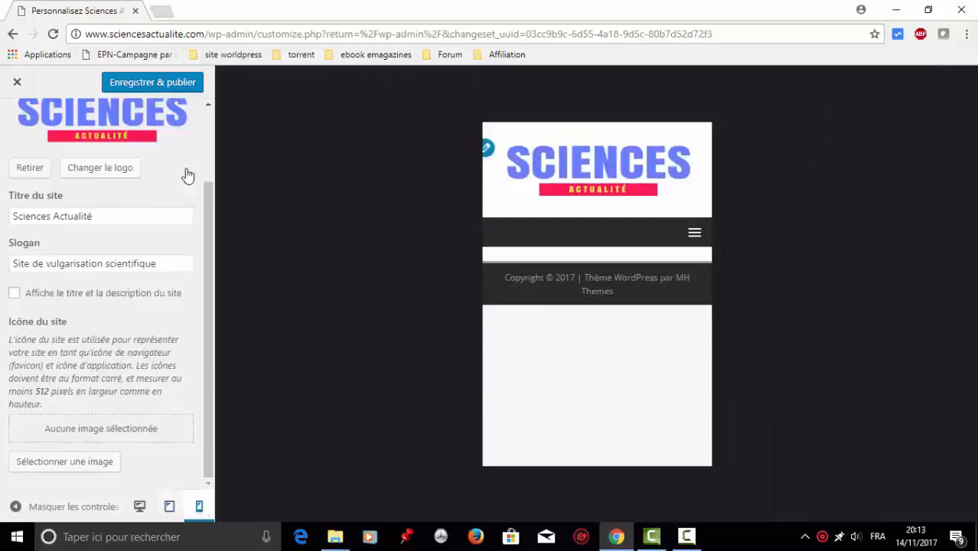
pyautogui.click(171, 90)
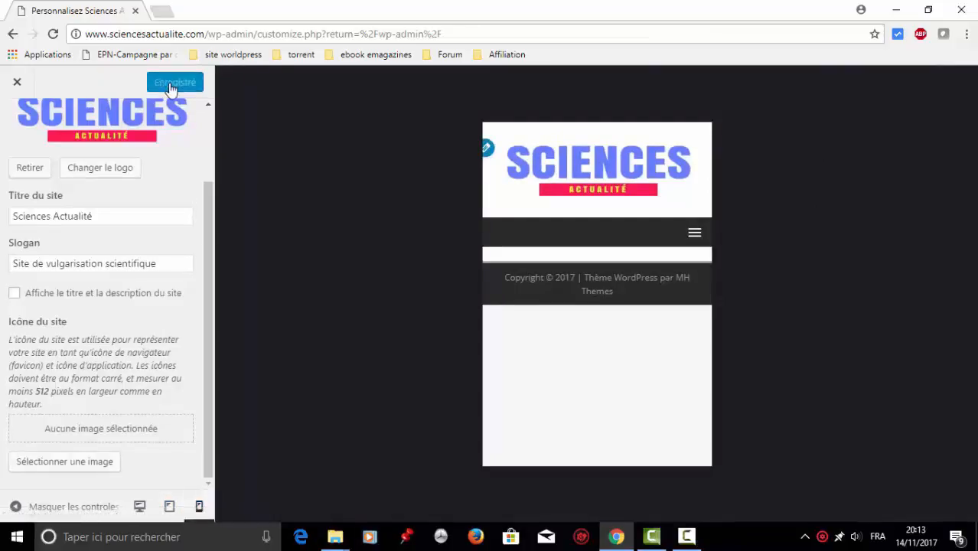
# Close the customizer and visit the live site to check the header with the new logo
pyautogui.click(18, 84)
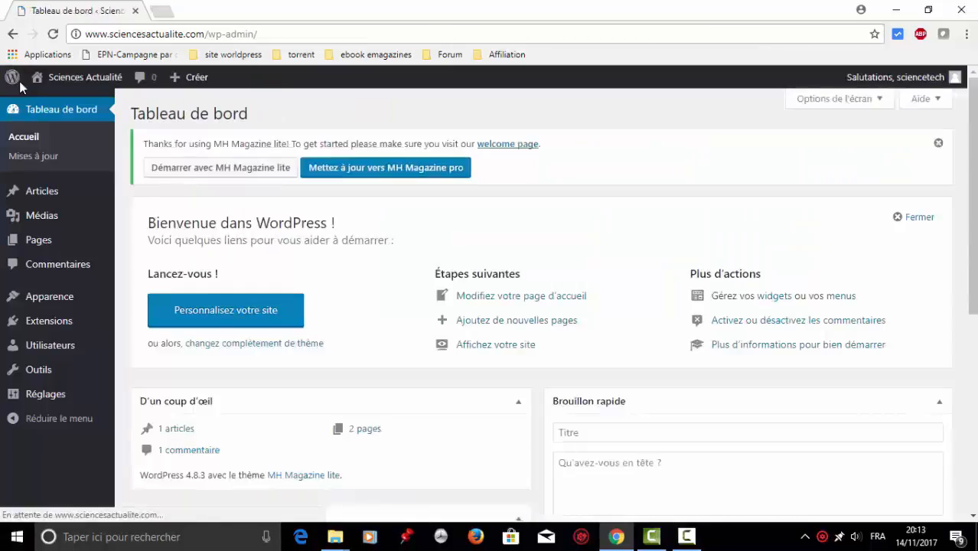
pyautogui.moveTo(31, 76)
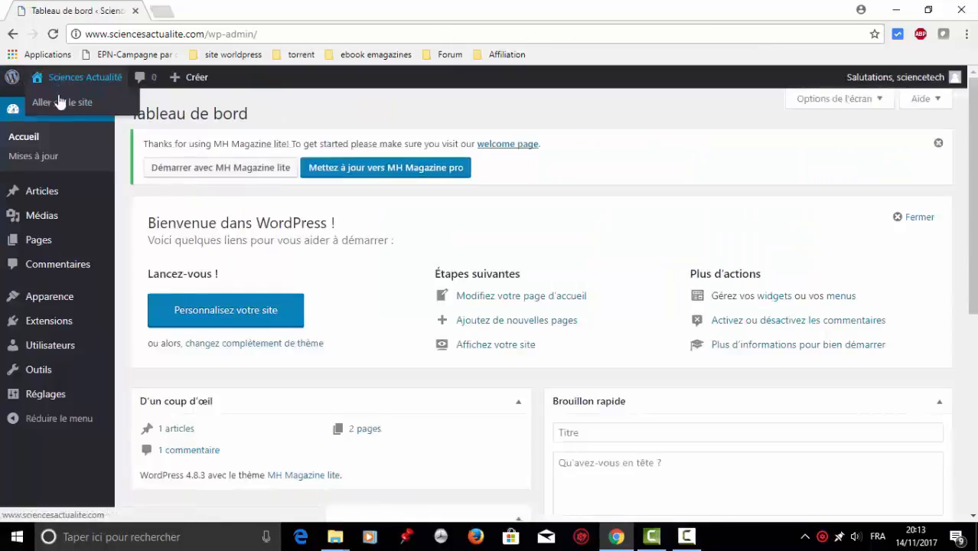
pyautogui.click(58, 102)
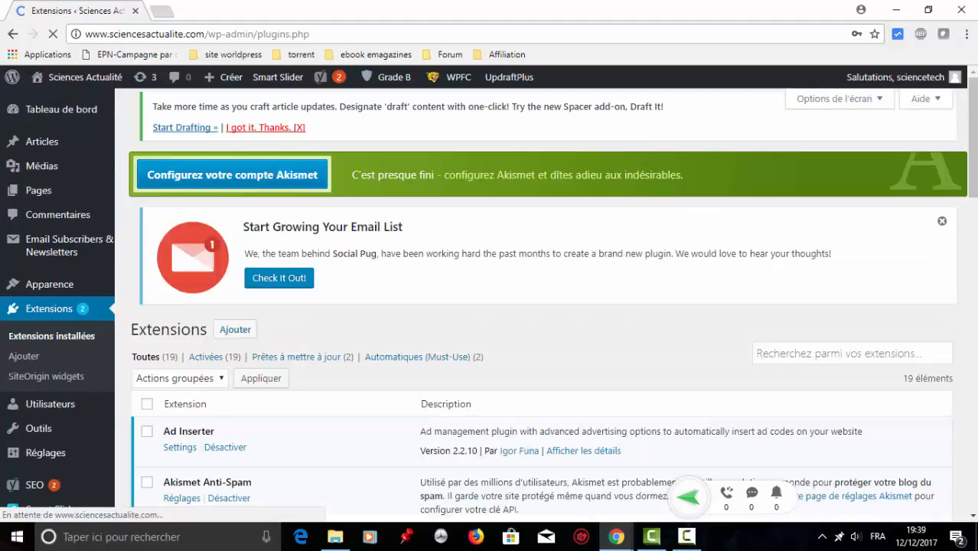
# Review the full list of installed plugins, from Ad Inserter down to Yoast SEO
pyautogui.scroll(-5, 540, 306)
pyautogui.scroll(-2, 540, 306)
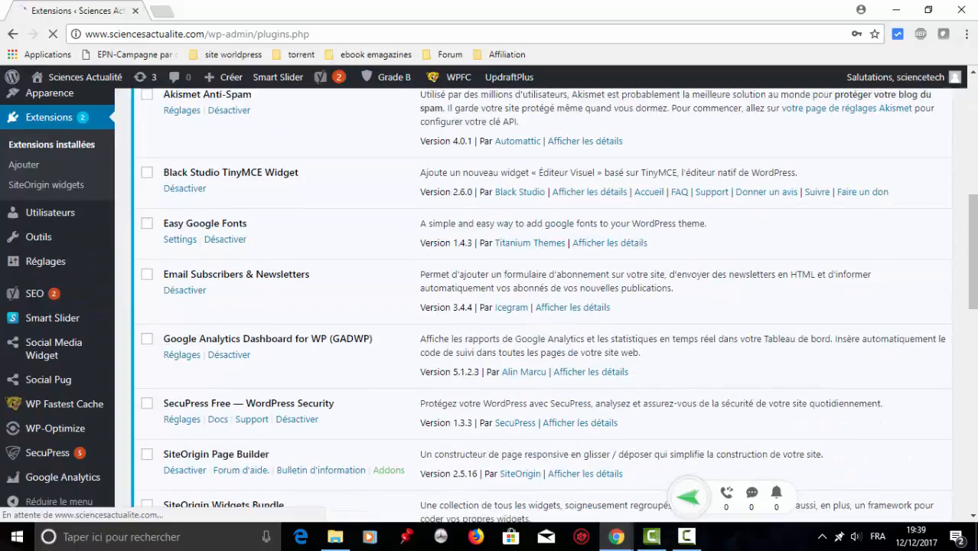
pyautogui.scroll(-5, 540, 306)
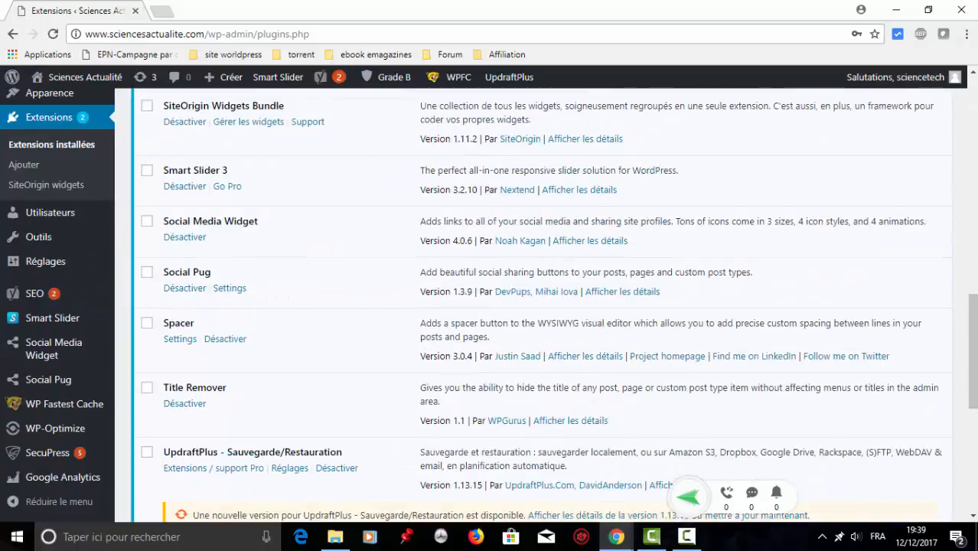
pyautogui.scroll(-5, 540, 306)
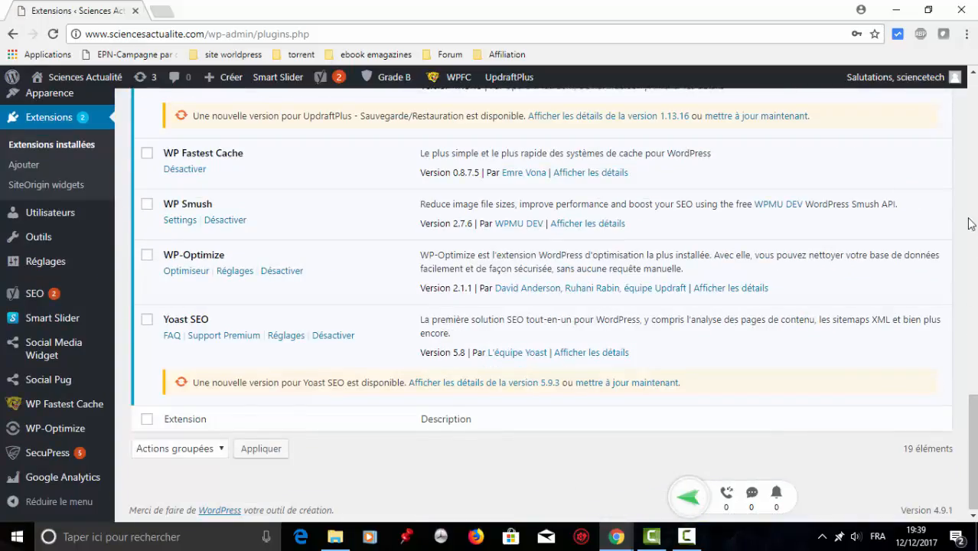
# Go through the installed plugins list once more, checking the entries from Ad Inserter to SiteOrigin Page Builder
pyautogui.scroll(5, 975, 182)
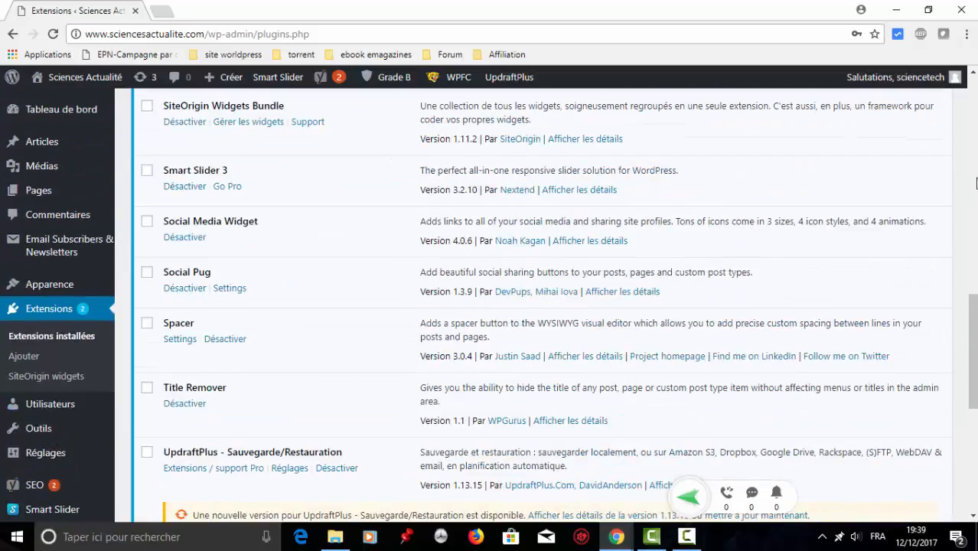
pyautogui.scroll(13, 975, 182)
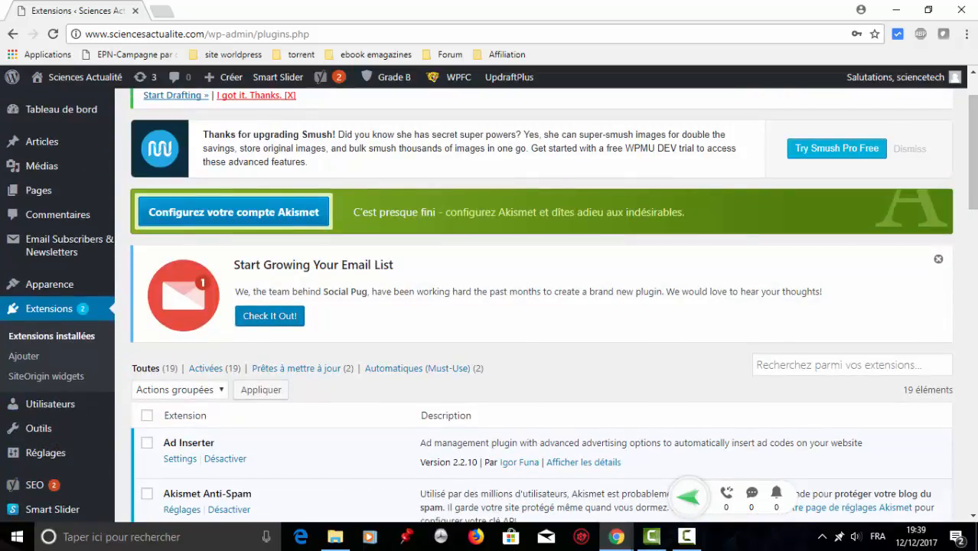
pyautogui.moveTo(974, 517); pyautogui.dragTo(973, 519)
pyautogui.scroll(10, 973, 517)
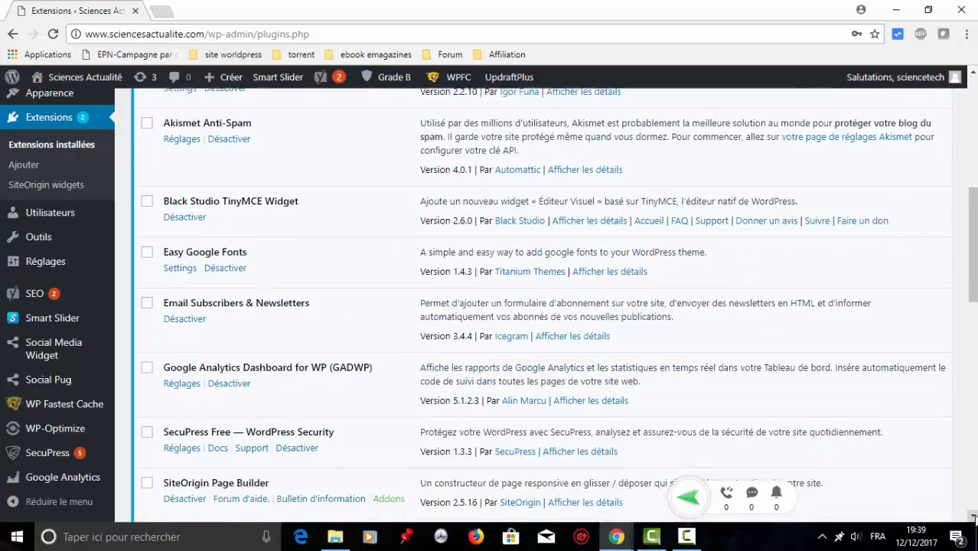
pyautogui.moveTo(973, 517); pyautogui.dragTo(974, 518)
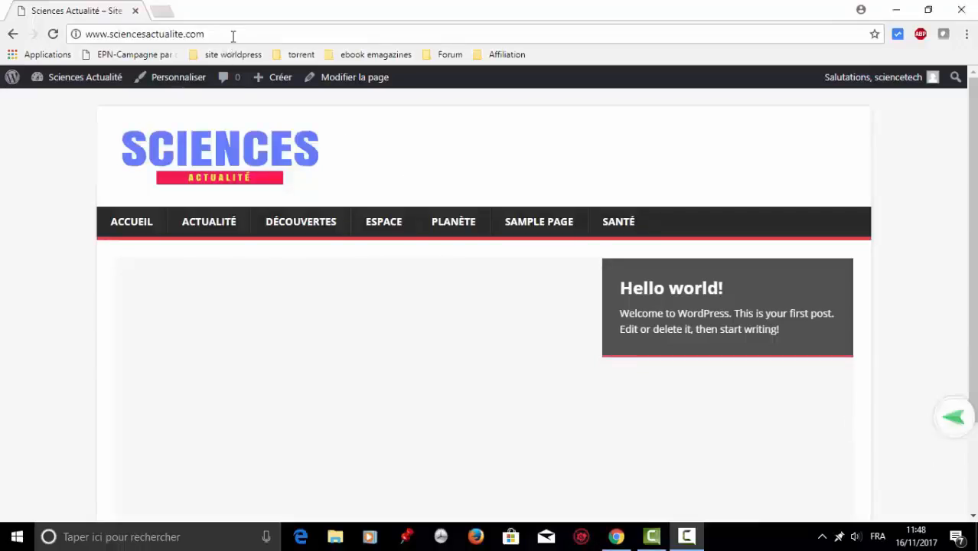
# Open the site's wp-admin dashboard and go through the installed plugins list to the page for adding plugins
pyautogui.click(232, 36)
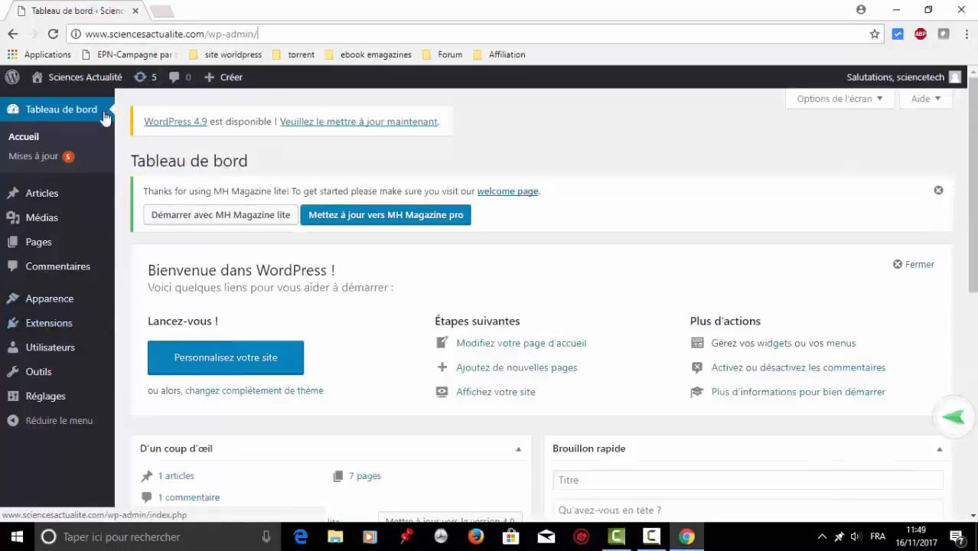
pyautogui.moveTo(64, 325)
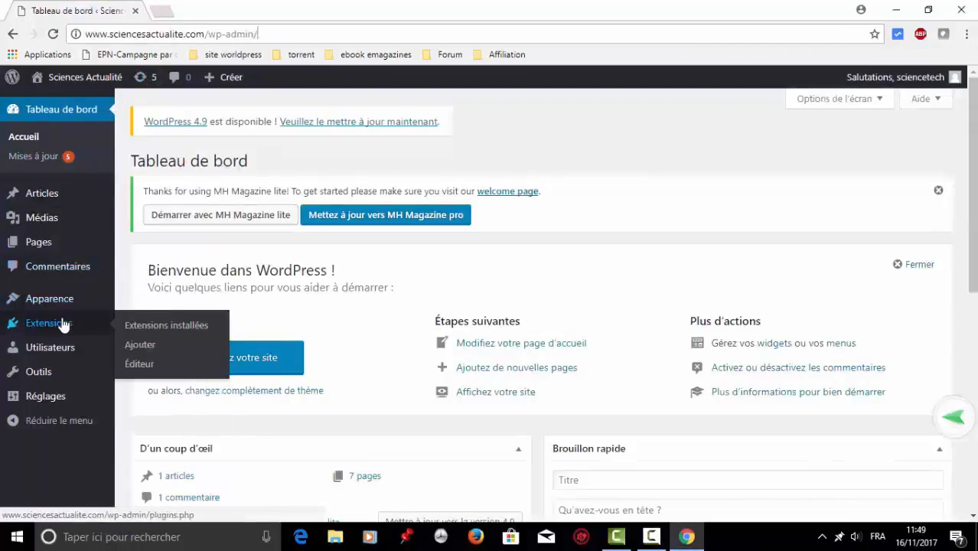
pyautogui.click(163, 326)
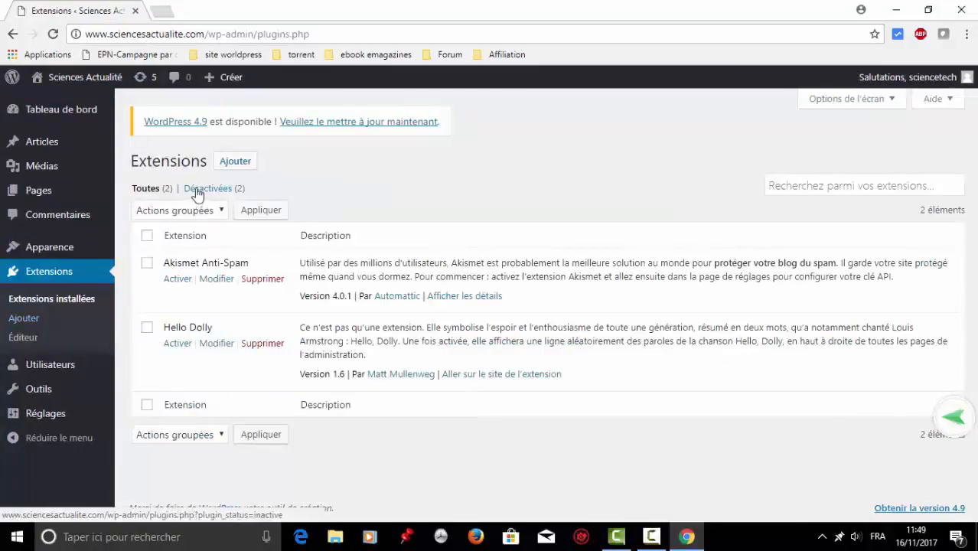
pyautogui.click(236, 168)
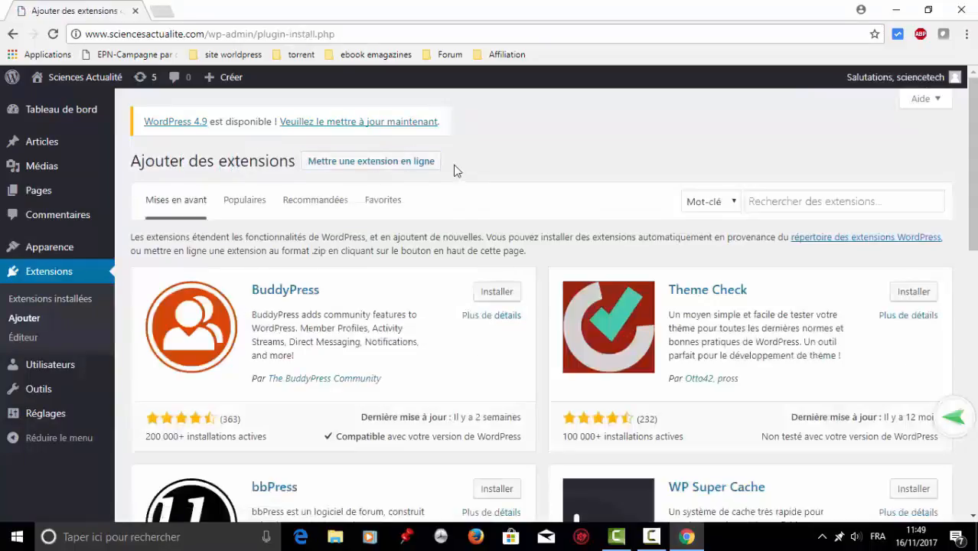
# Search the plugin directory for "Siteorigin", install and activate Page Builder par SiteOrigin, and check it in the installed plugins list
pyautogui.click(818, 201)
pyautogui.write('Sit')
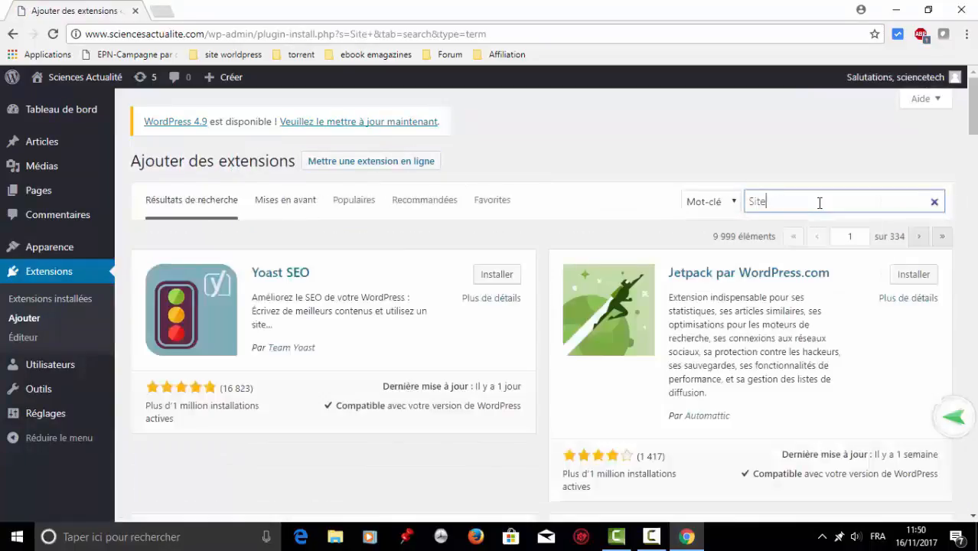
pyautogui.write('e')
pyautogui.press('BackSpace')
pyautogui.write('origin')
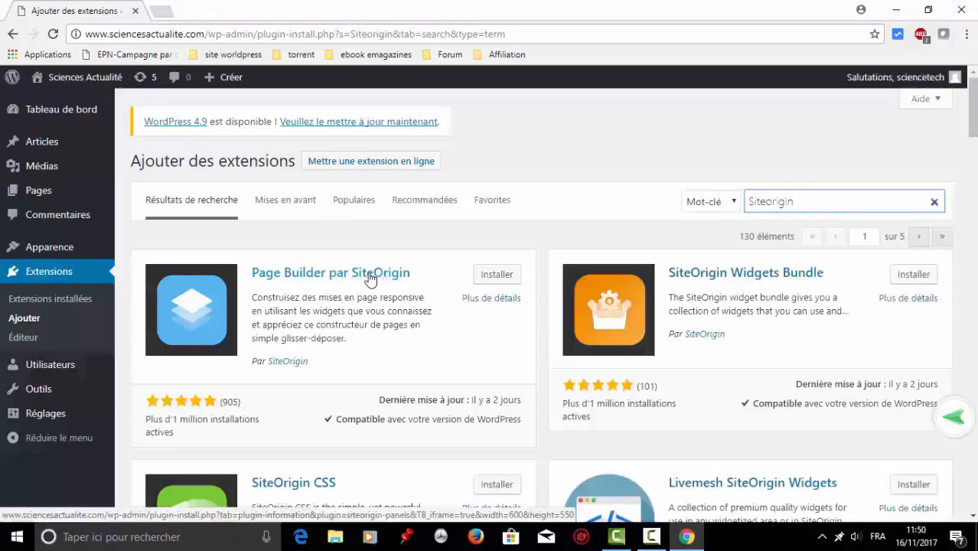
pyautogui.click(506, 277)
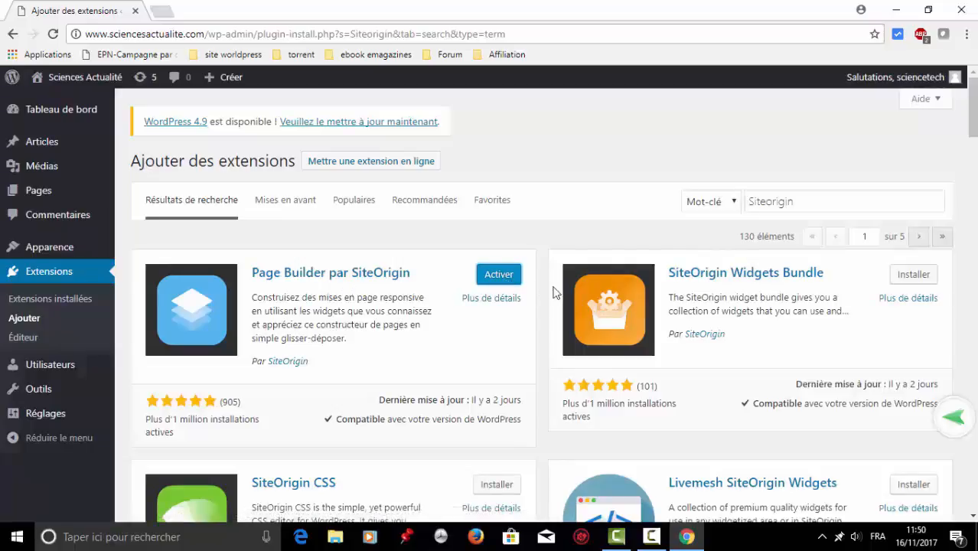
pyautogui.click(499, 277)
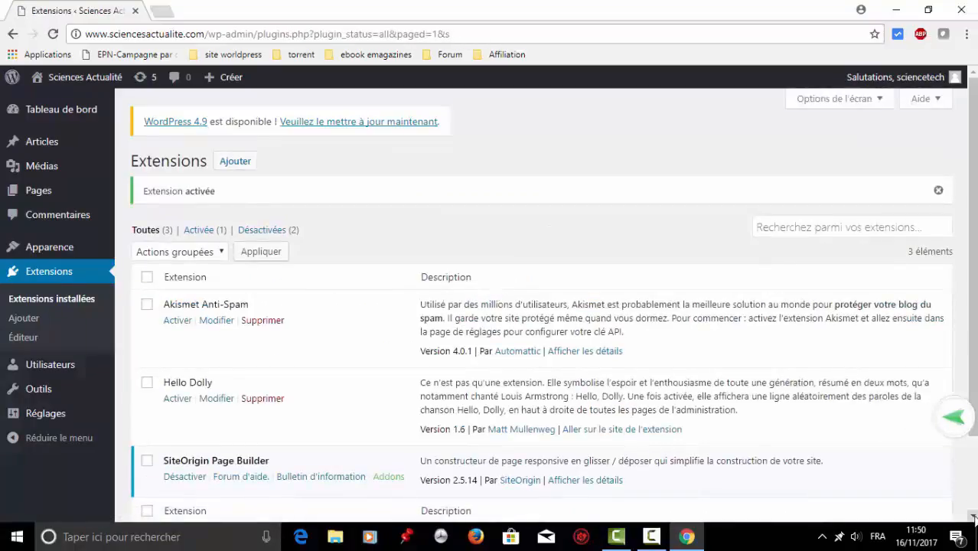
pyautogui.click(973, 517)
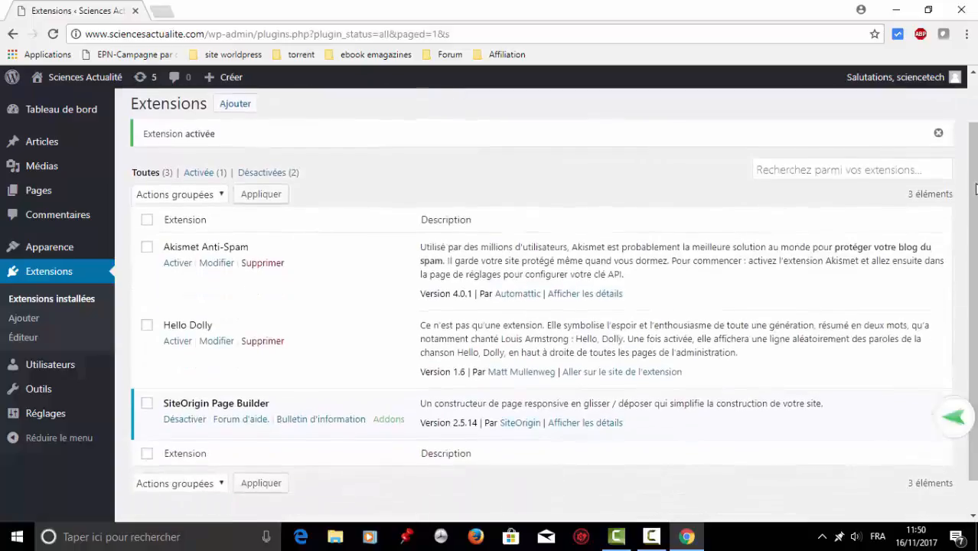
pyautogui.click(973, 77)
# Search for new plugins with "siteorigin widget", and install and activate SiteOrigin Widgets Bundle
pyautogui.moveTo(134, 153)
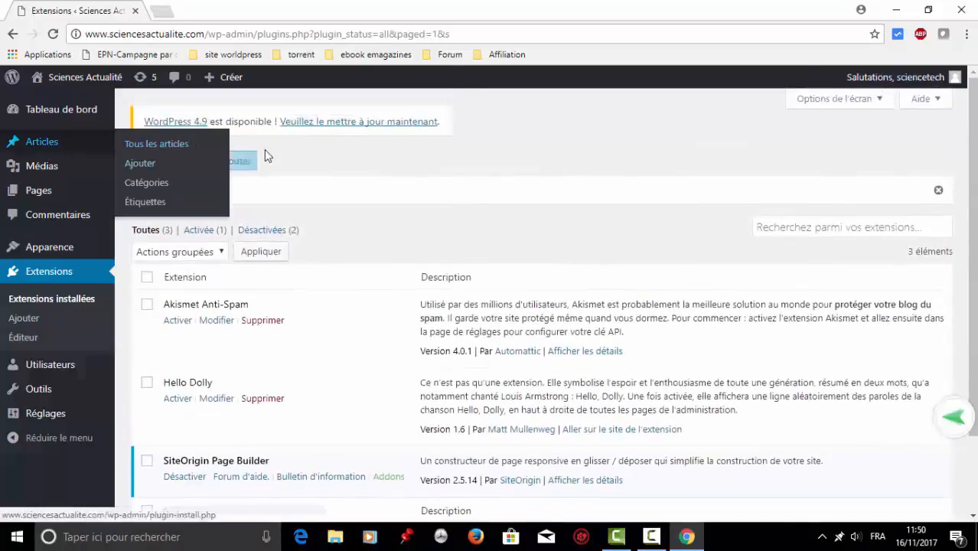
pyautogui.click(233, 169)
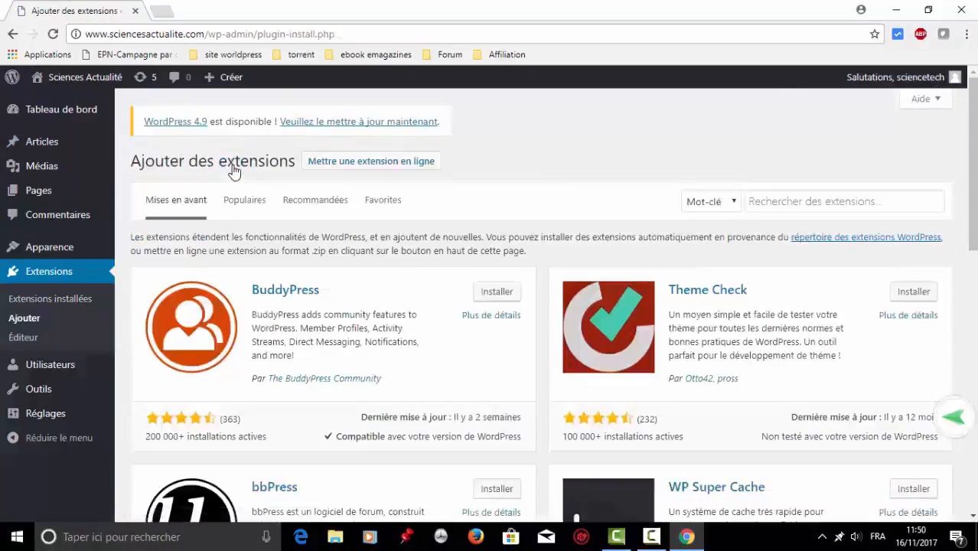
pyautogui.click(772, 202)
pyautogui.write('site')
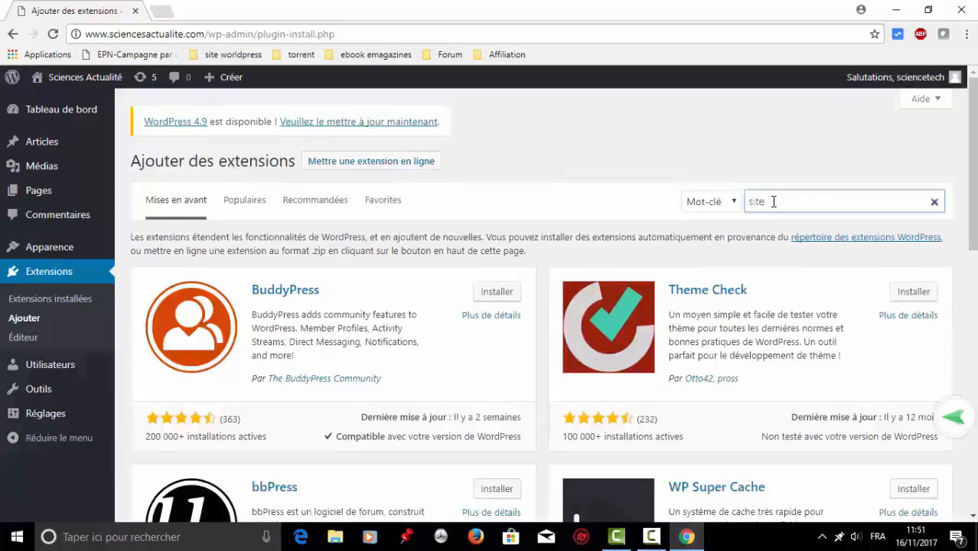
pyautogui.write('or')
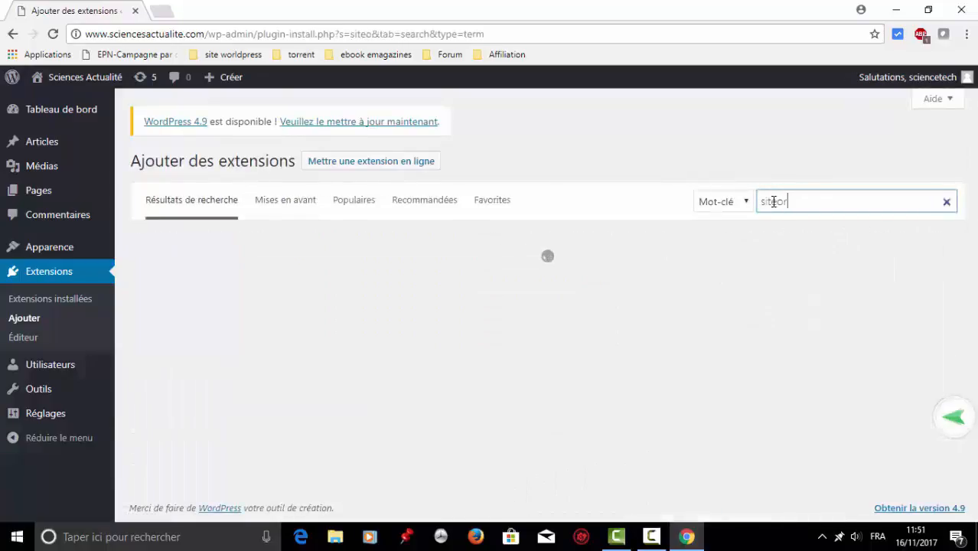
pyautogui.write('igin widget')
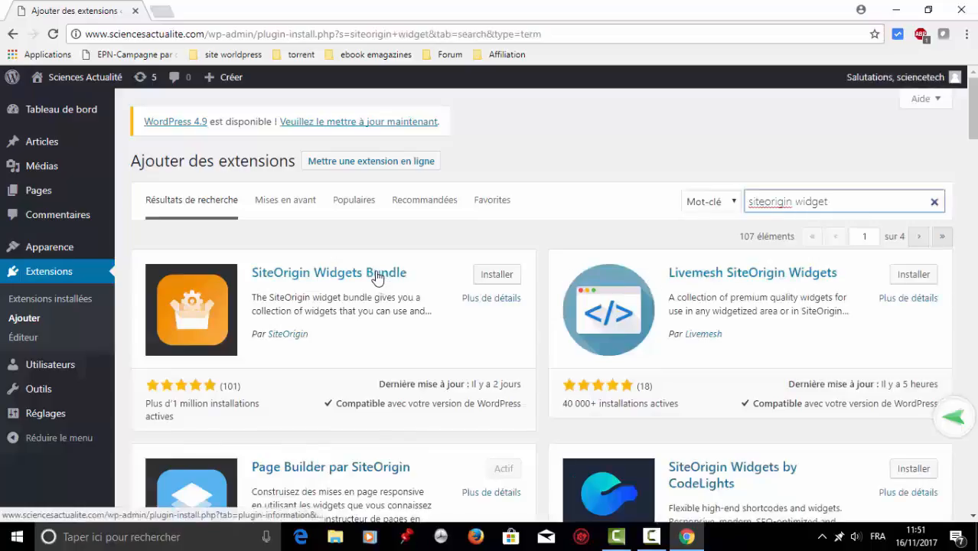
pyautogui.click(501, 277)
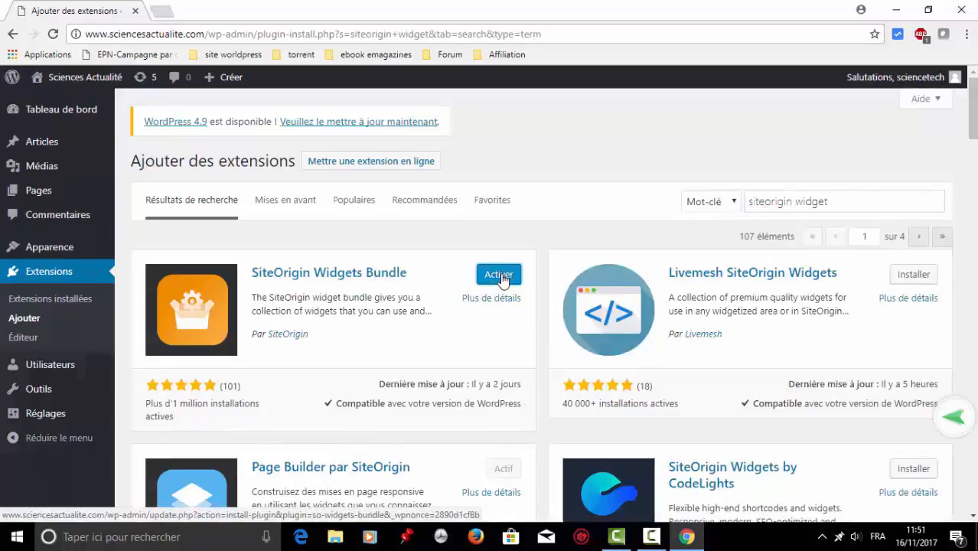
pyautogui.click(498, 275)
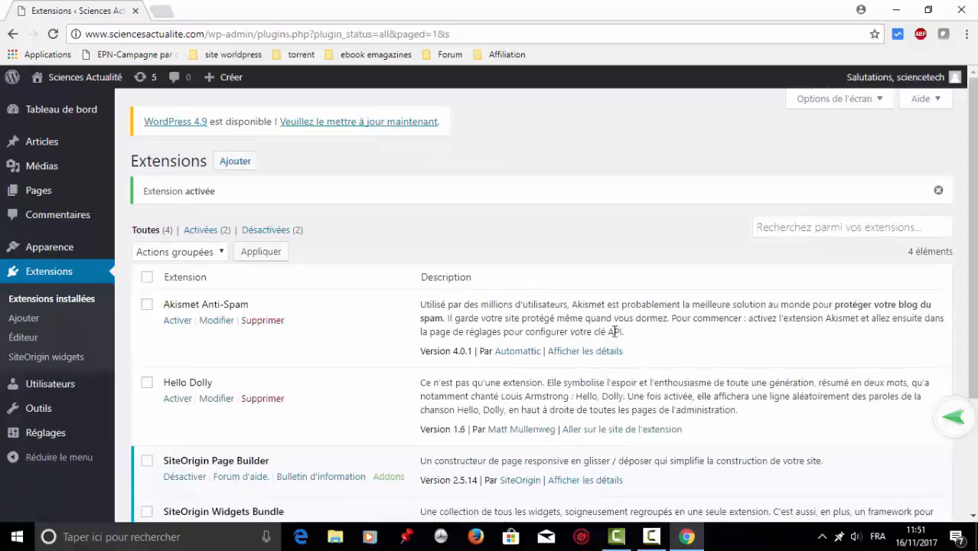
# Search for new plugins with "Easy google fonts", and install and activate Easy Google Fonts
pyautogui.click(234, 167)
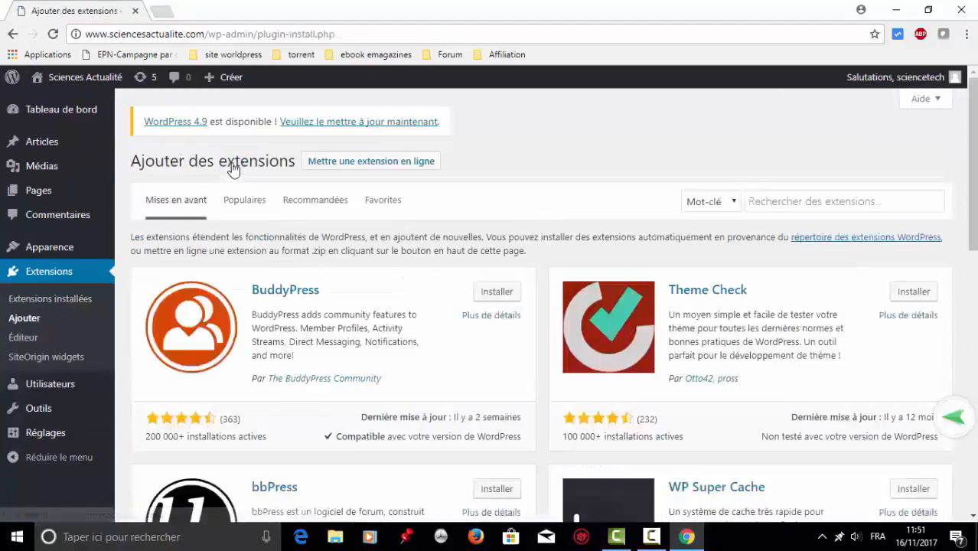
pyautogui.click(774, 203)
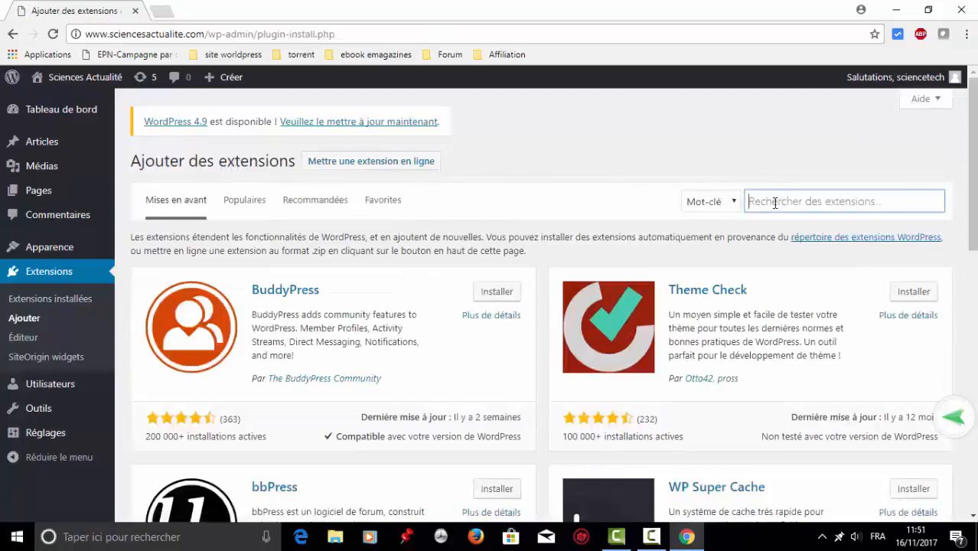
pyautogui.write('Easy')
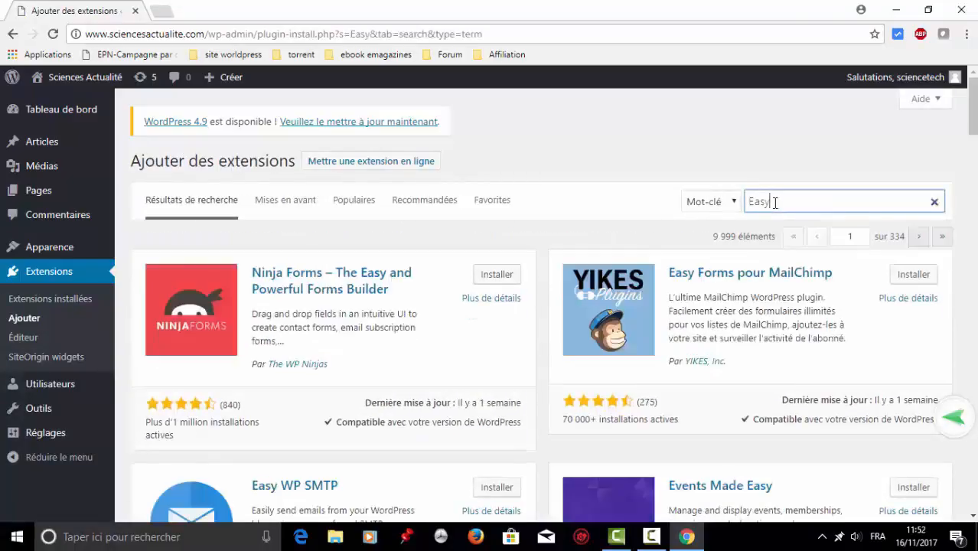
pyautogui.write(' Google')
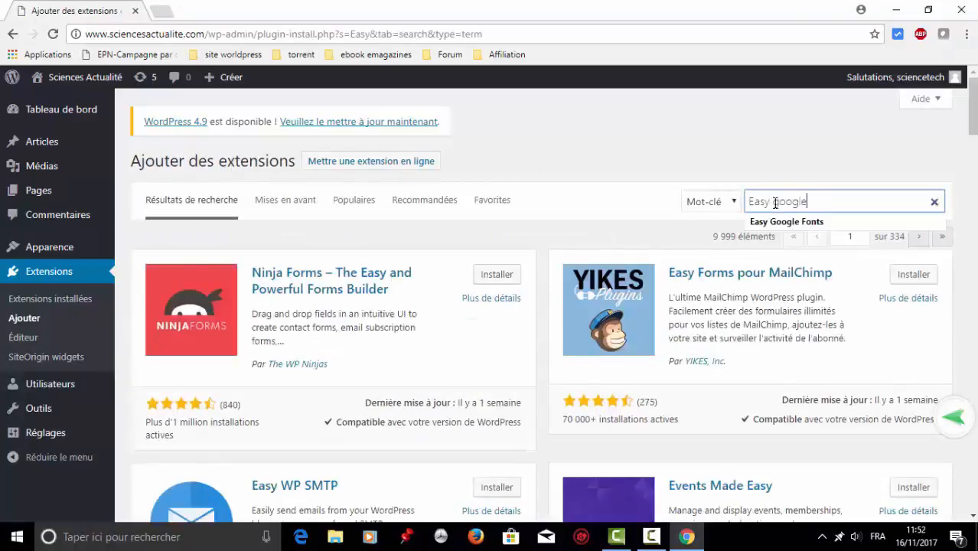
pyautogui.write(' fonts')
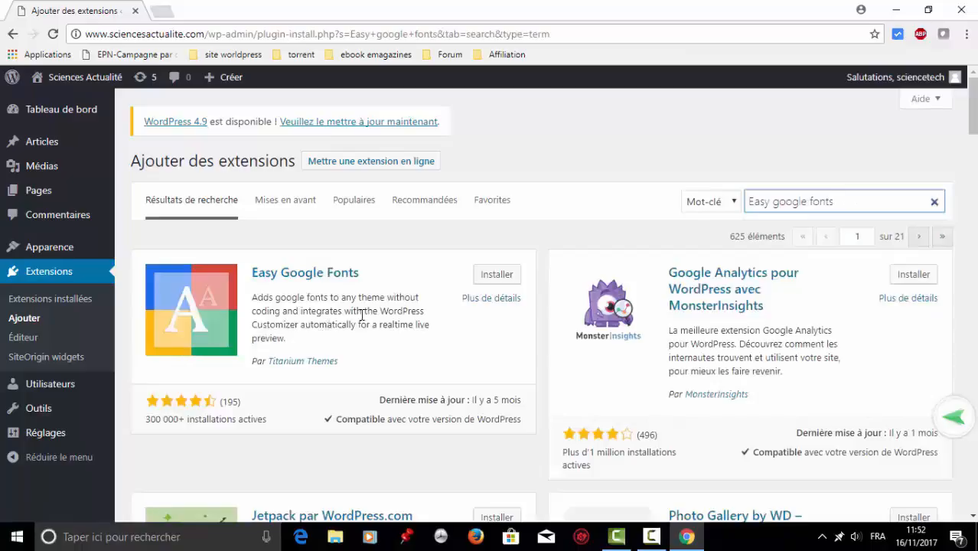
pyautogui.click(508, 277)
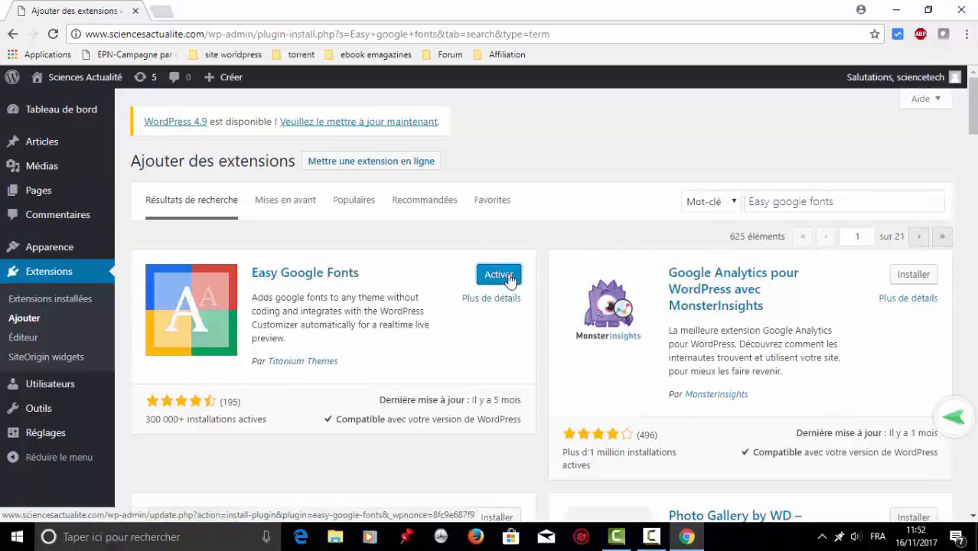
pyautogui.click(508, 277)
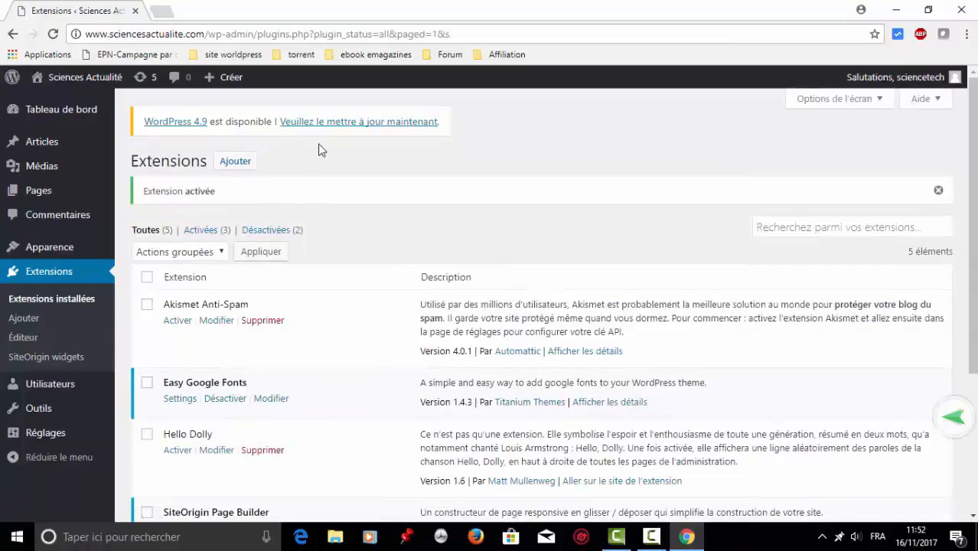
# Search for new plugins with "black studio", and install and activate Black Studio TinyMCE Widget
pyautogui.click(236, 162)
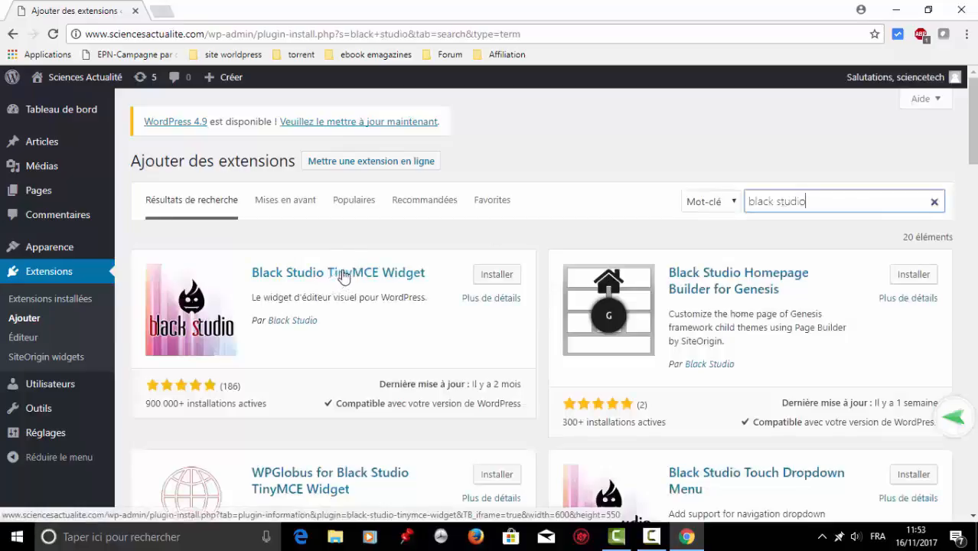
pyautogui.click(500, 277)
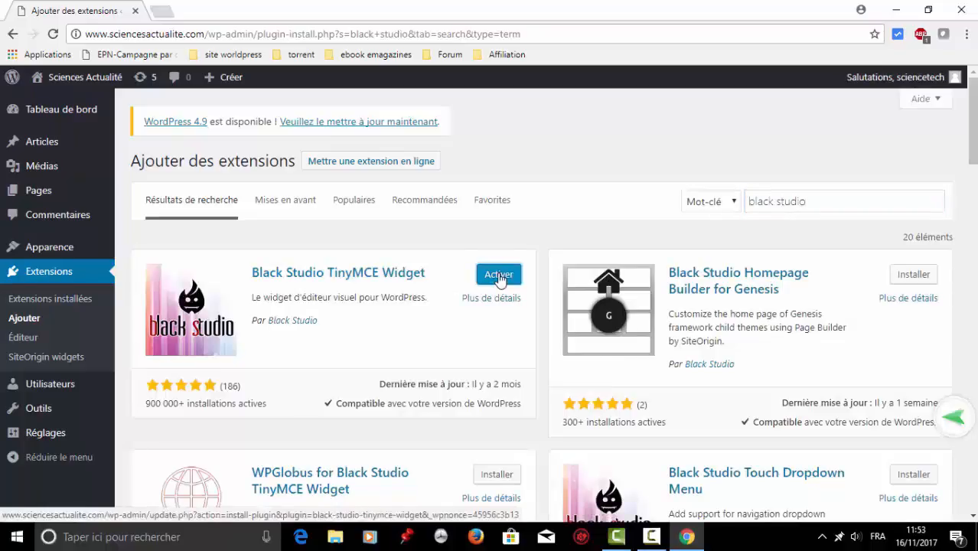
pyautogui.click(498, 276)
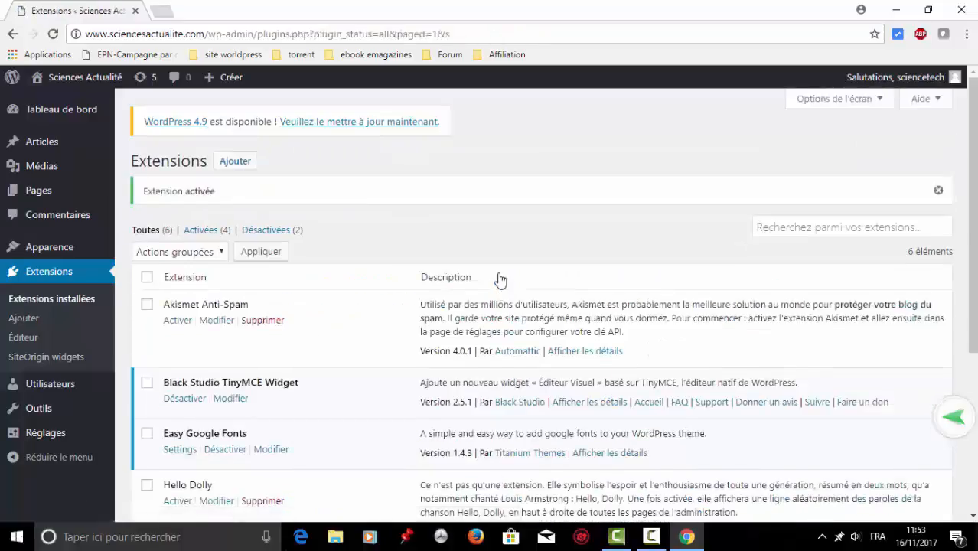
# Search for new plugins with "Spacer", and install and activate the Spacer plugin
pyautogui.click(235, 162)
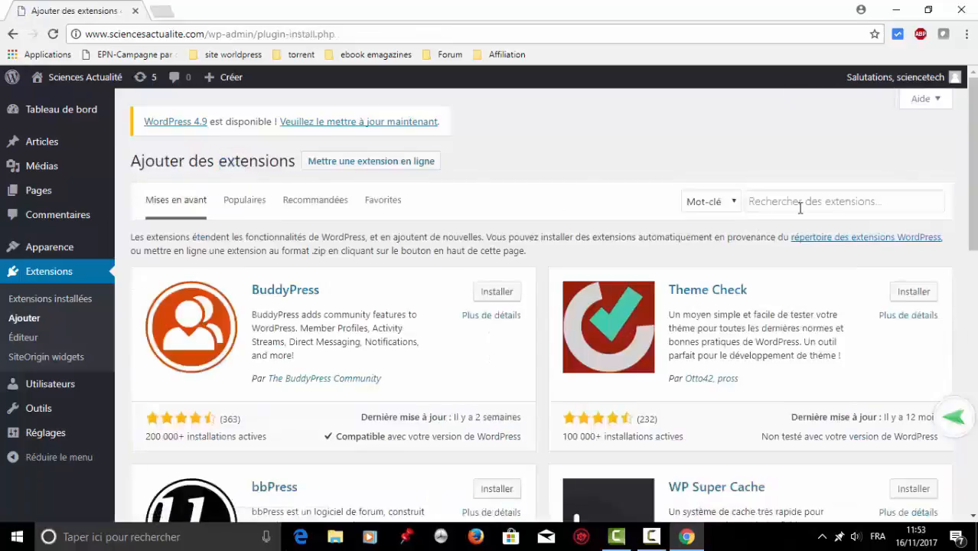
pyautogui.click(799, 201)
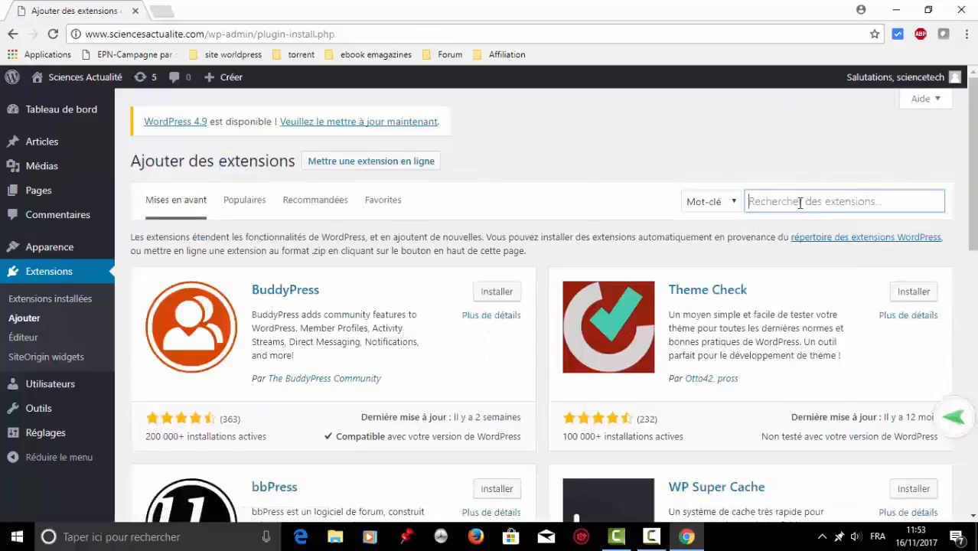
pyautogui.write('Spacer')
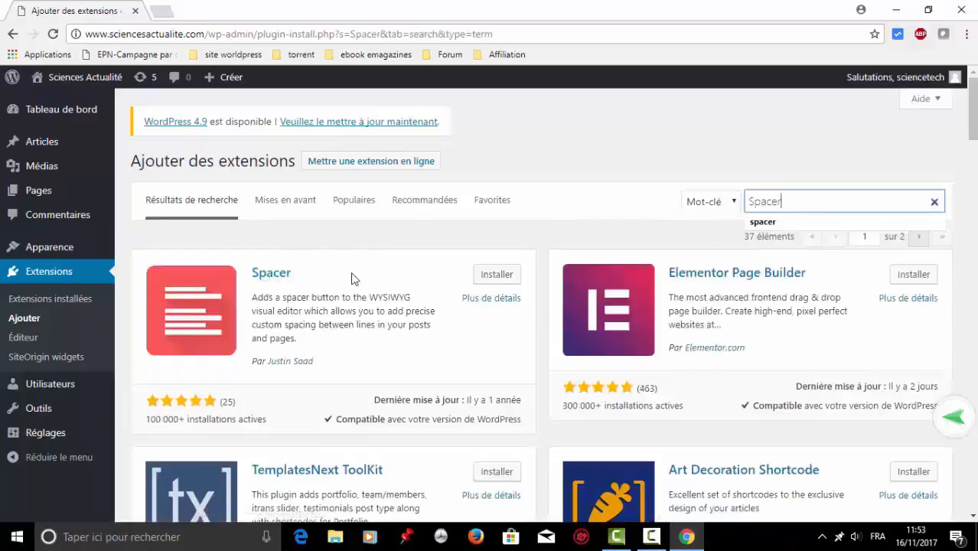
pyautogui.click(494, 277)
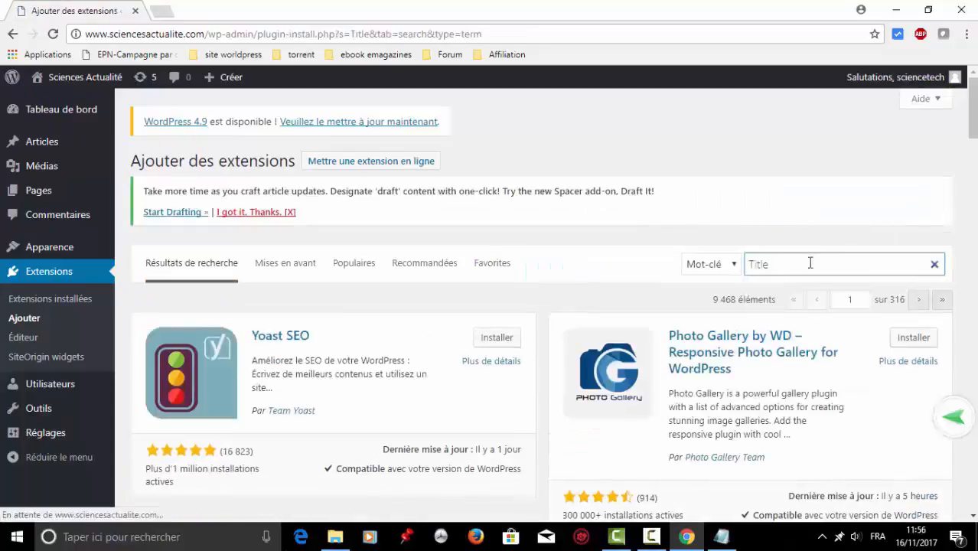
# Search for new plugins with "Title remover", and install and activate Title Remover
pyautogui.write('re')
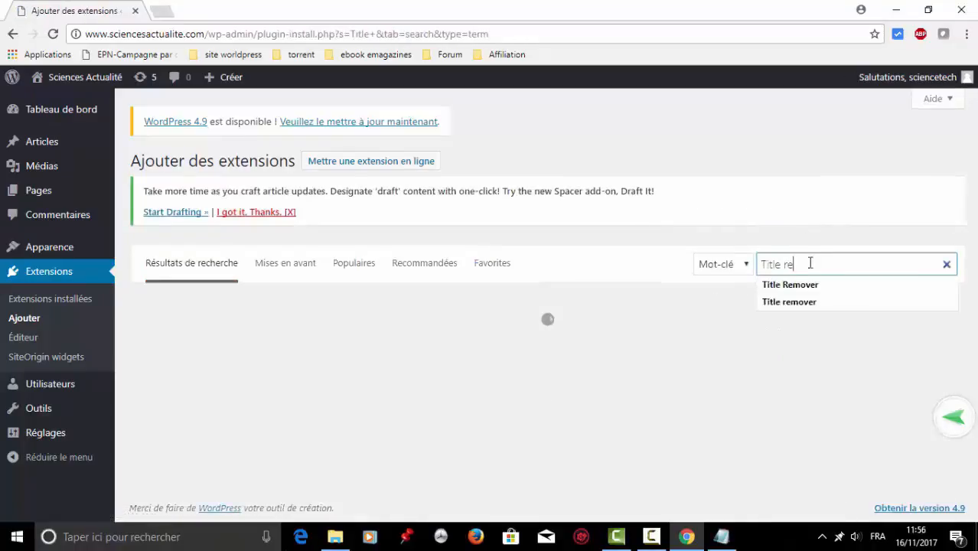
pyautogui.write('m')
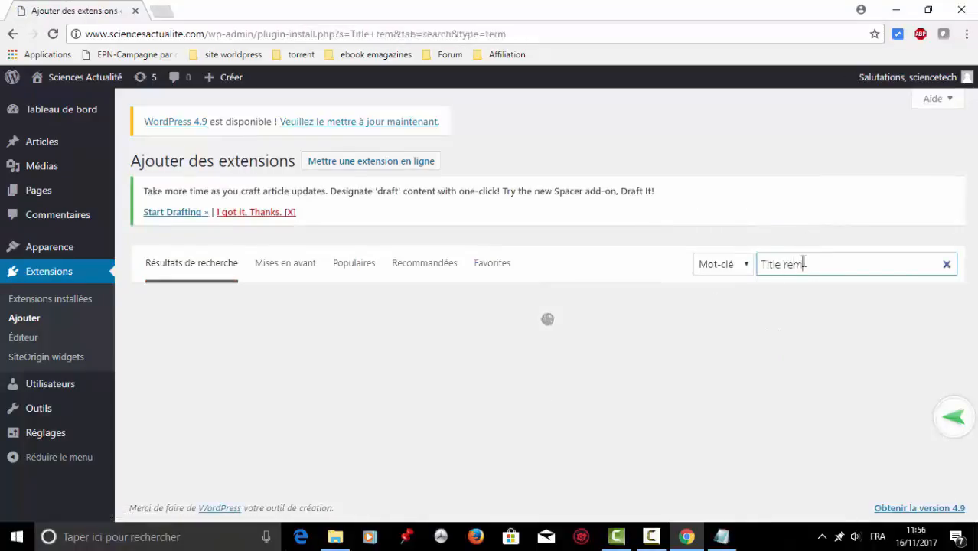
pyautogui.write('over')
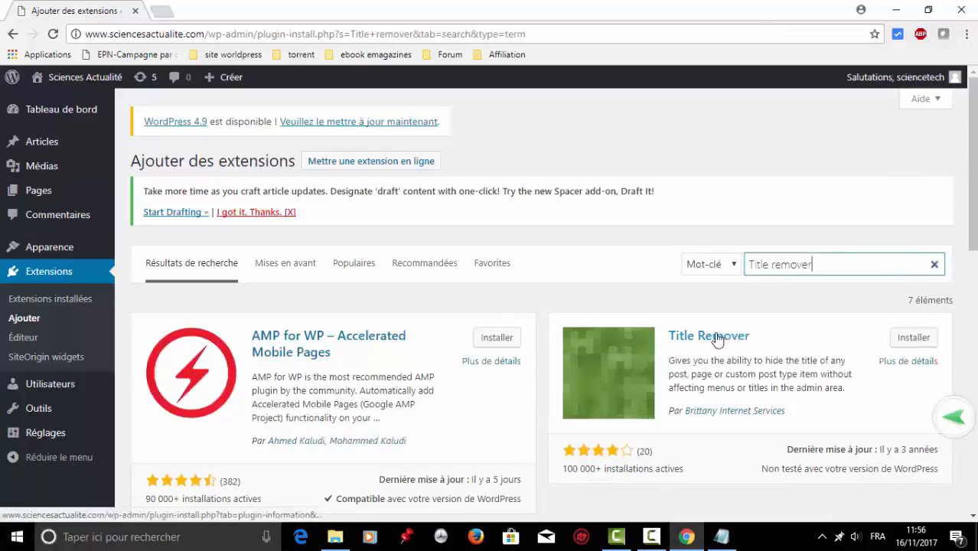
pyautogui.click(913, 340)
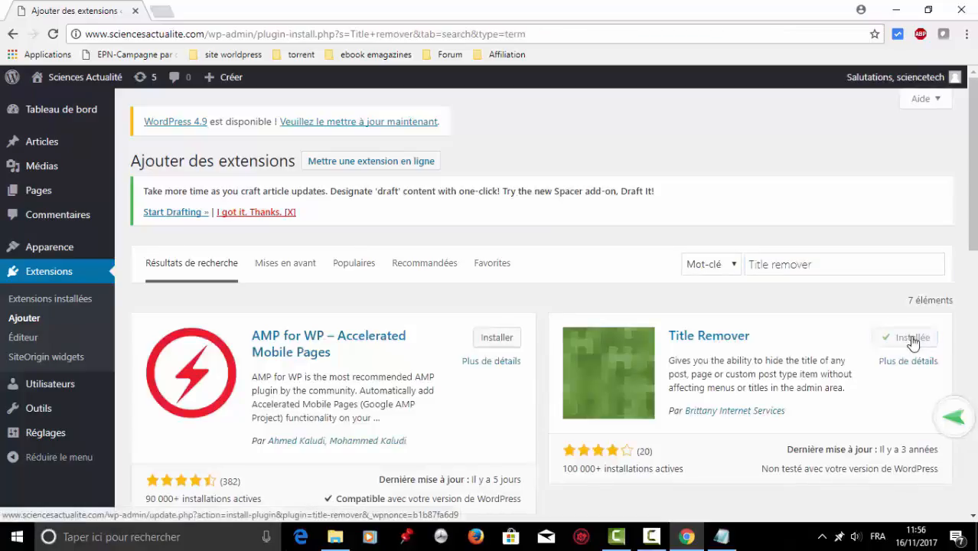
pyautogui.click(913, 341)
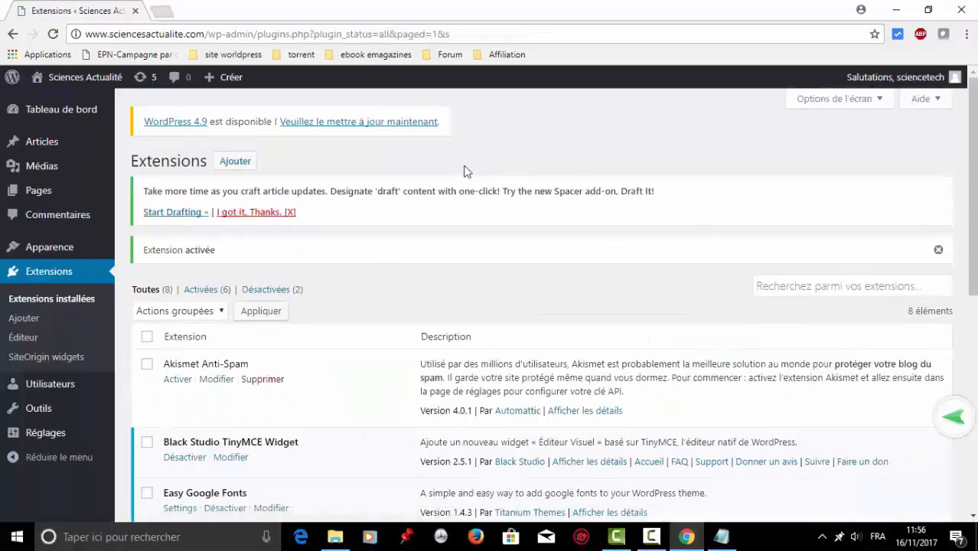
# Search for new plugins with "UpdraftPlus", and install and activate UpdraftPlus WordPress Backup Plugin
pyautogui.click(238, 161)
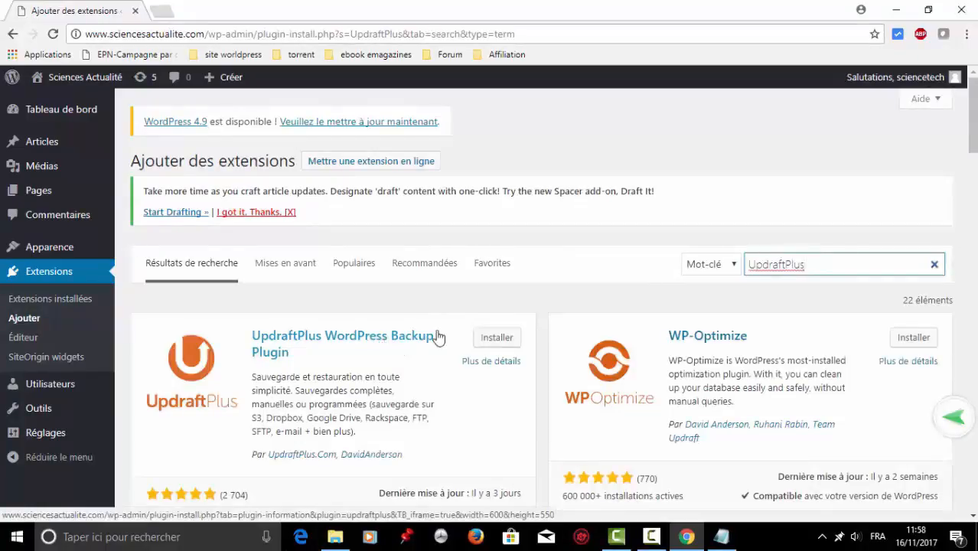
pyautogui.click(497, 337)
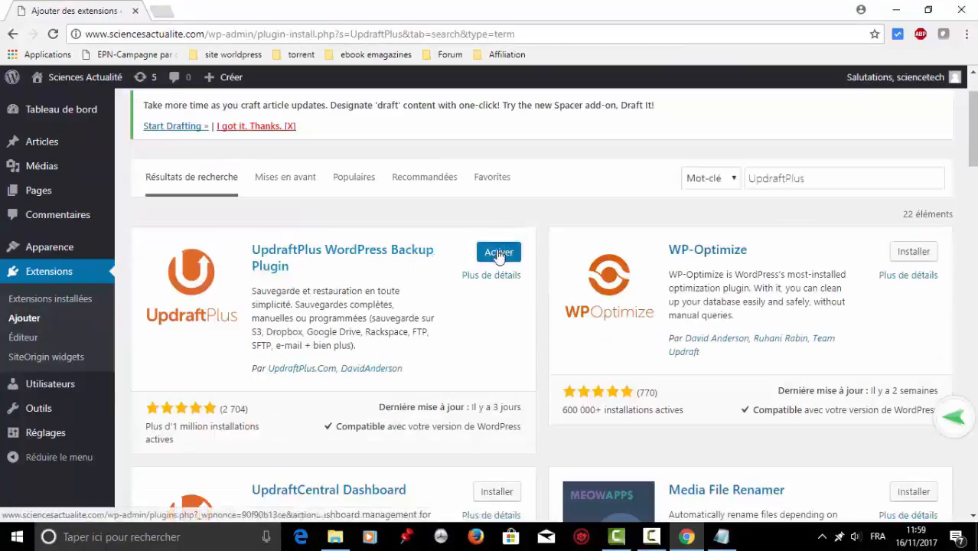
pyautogui.click(498, 253)
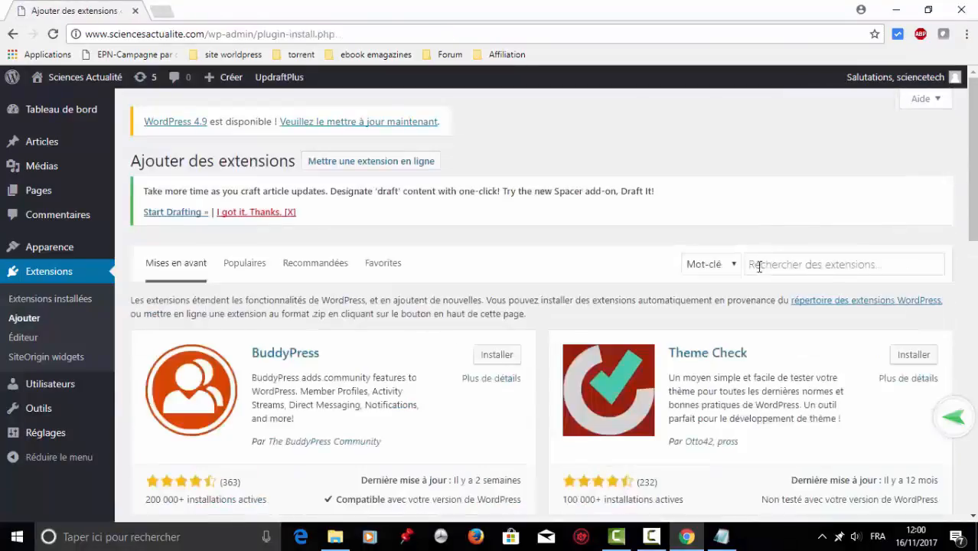
# Search for new plugins with "Yoast SEO", and install and activate Yoast SEO
pyautogui.click(758, 265)
pyautogui.write('Yoast SEO')
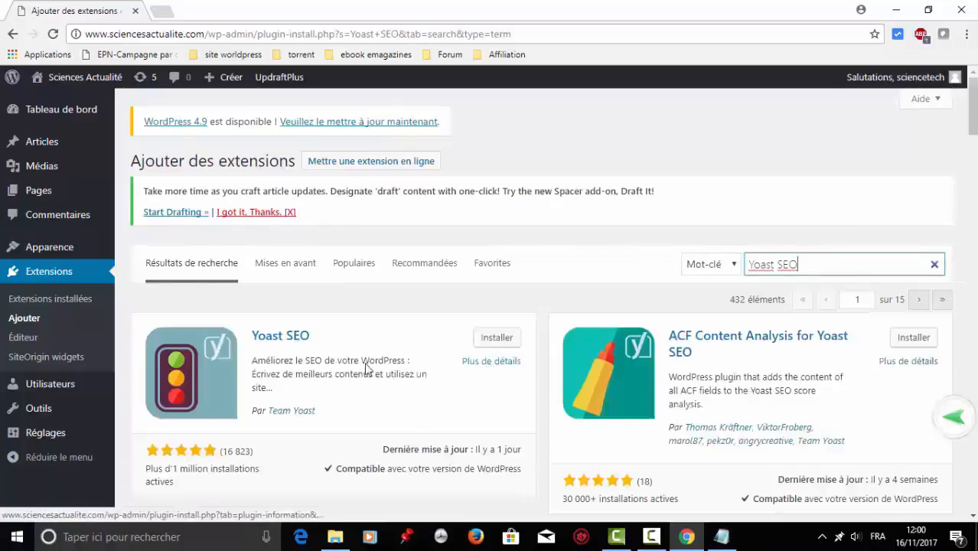
pyautogui.click(497, 337)
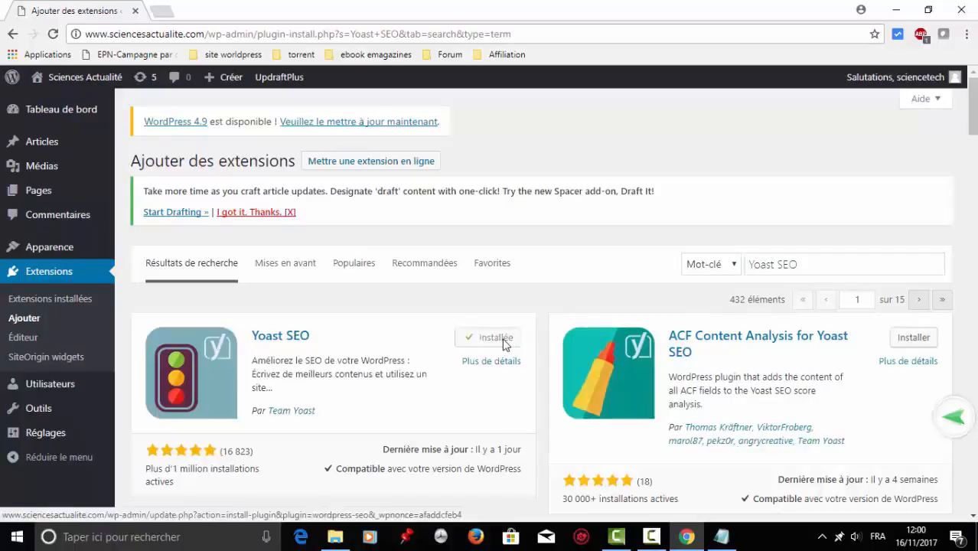
pyautogui.click(499, 339)
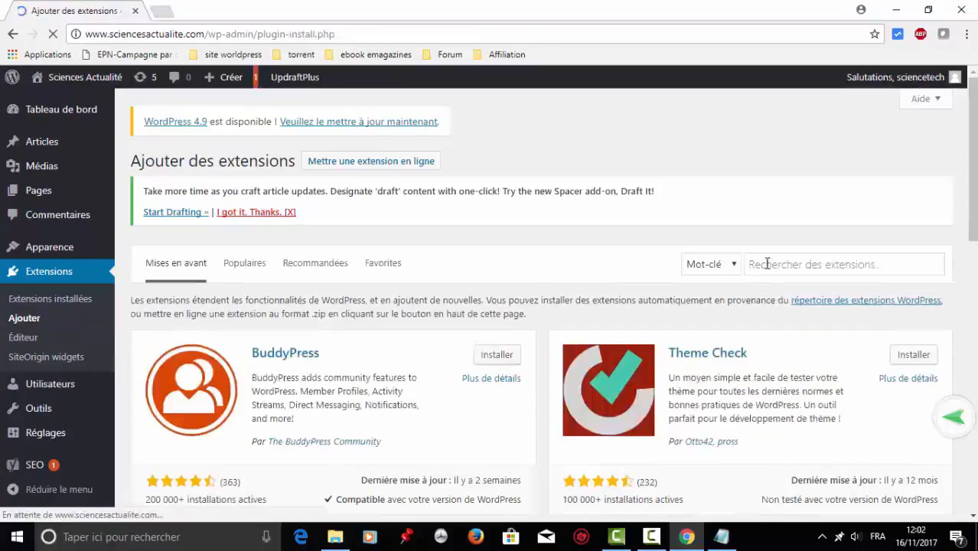
# Search for new plugins with "SecuPress", and install SecuPress Free — Sécurité WordPress
pyautogui.click(765, 264)
pyautogui.press('Down')
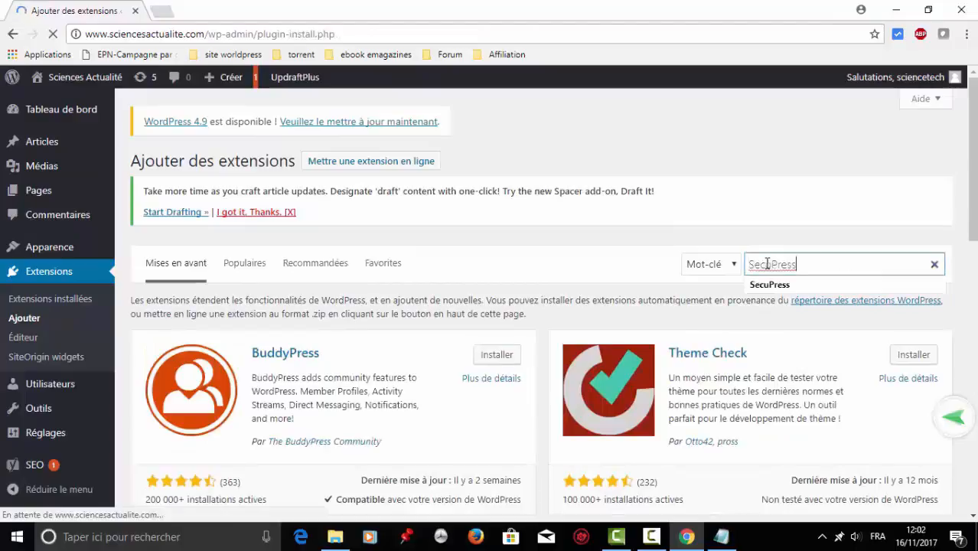
pyautogui.press('Return')
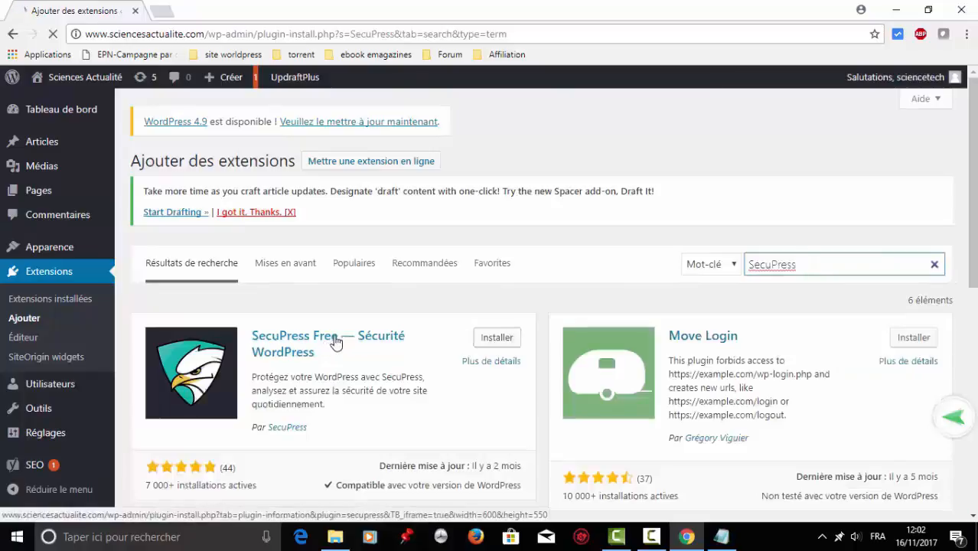
pyautogui.click(495, 339)
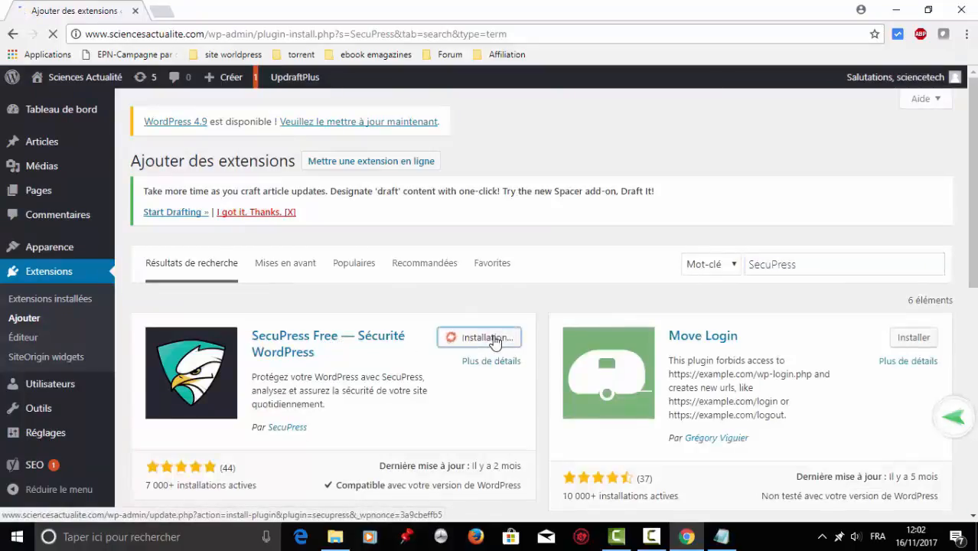